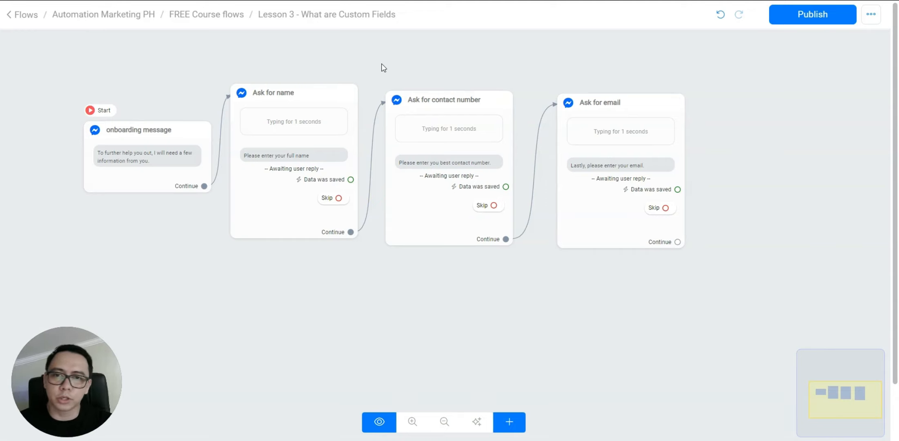
# Add a new send-message step below the flow and give it a user data question
pyautogui.click(268, 171)
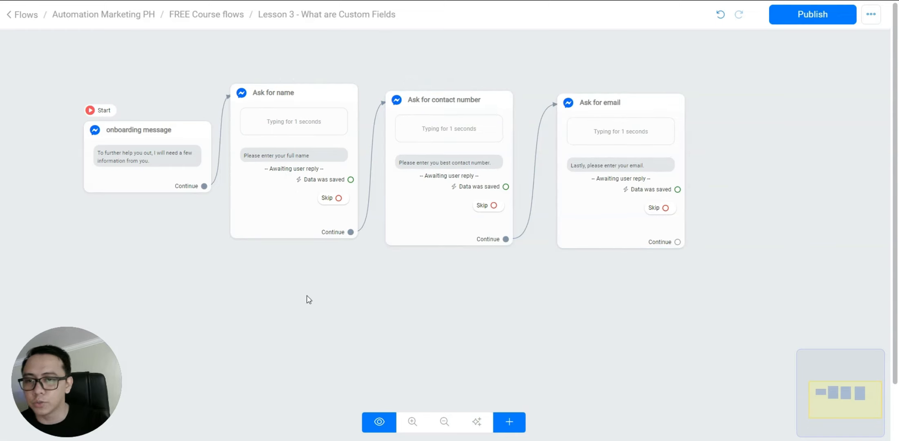
pyautogui.click(509, 422)
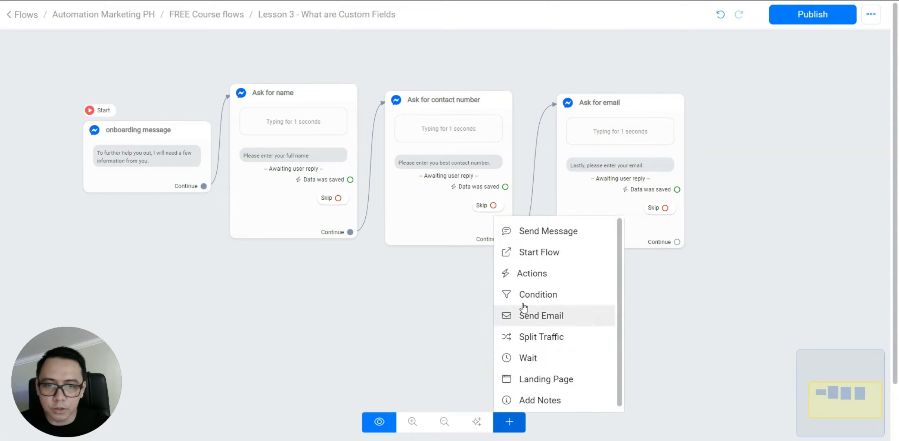
pyautogui.click(563, 236)
pyautogui.moveTo(631, 283); pyautogui.dragTo(320, 304)
pyautogui.click(323, 305)
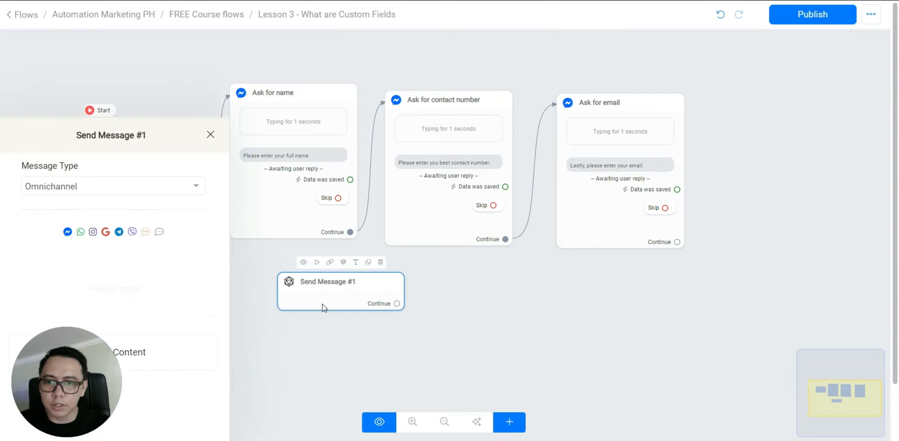
pyautogui.moveTo(61, 339); pyautogui.dragTo(766, 397)
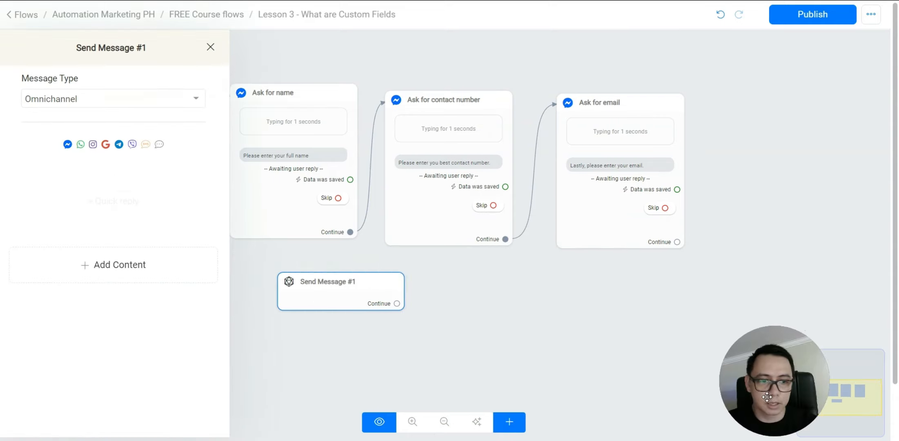
pyautogui.click(83, 269)
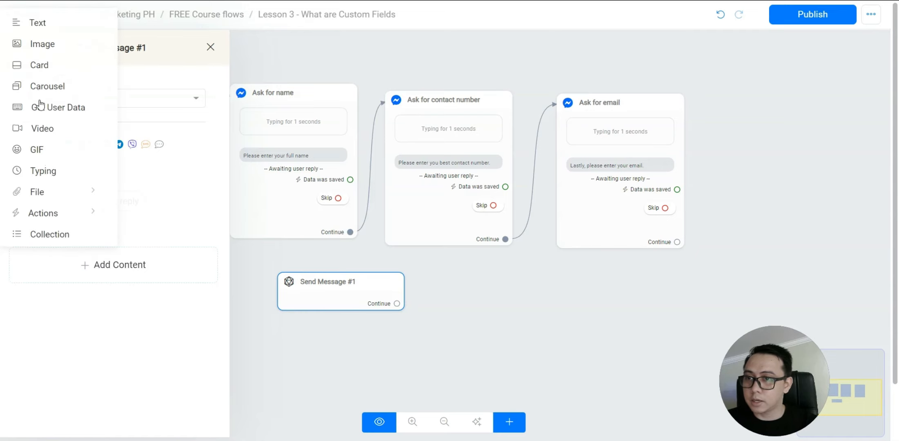
pyautogui.click(61, 108)
pyautogui.click(262, 272)
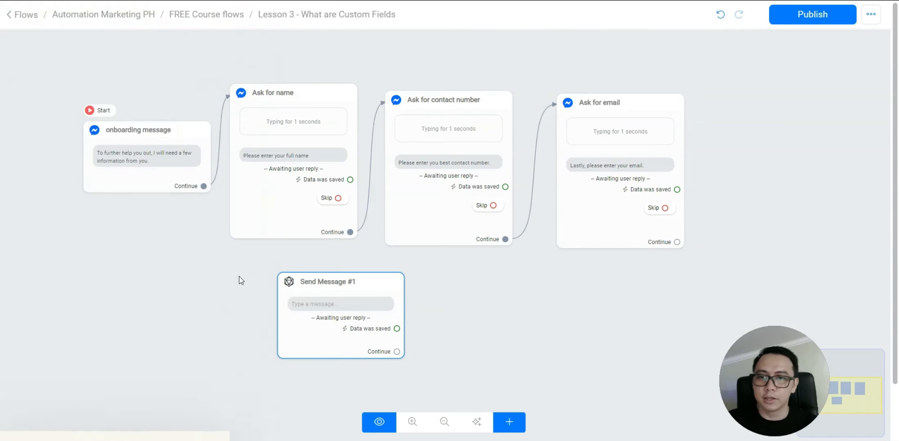
# Reposition the new message step, then delete it as unwanted
pyautogui.moveTo(314, 304); pyautogui.dragTo(276, 290)
pyautogui.scroll(3, 204, 280)
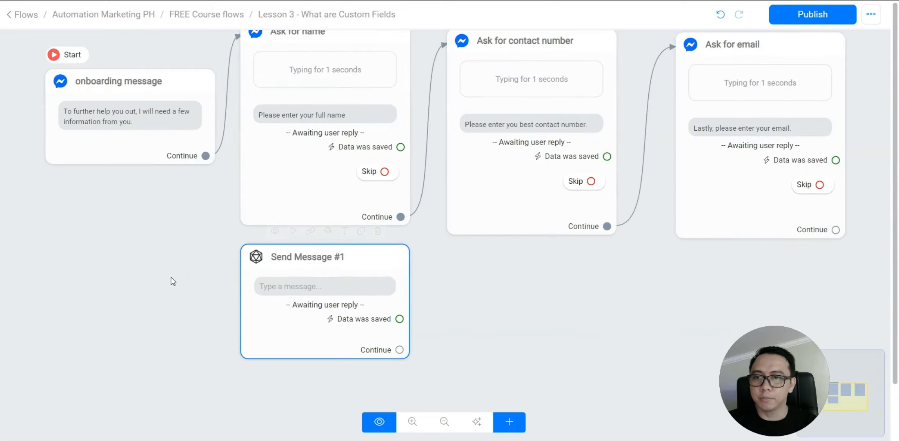
pyautogui.moveTo(173, 281); pyautogui.dragTo(312, 299)
pyautogui.click(459, 321)
pyautogui.moveTo(460, 321); pyautogui.dragTo(421, 342)
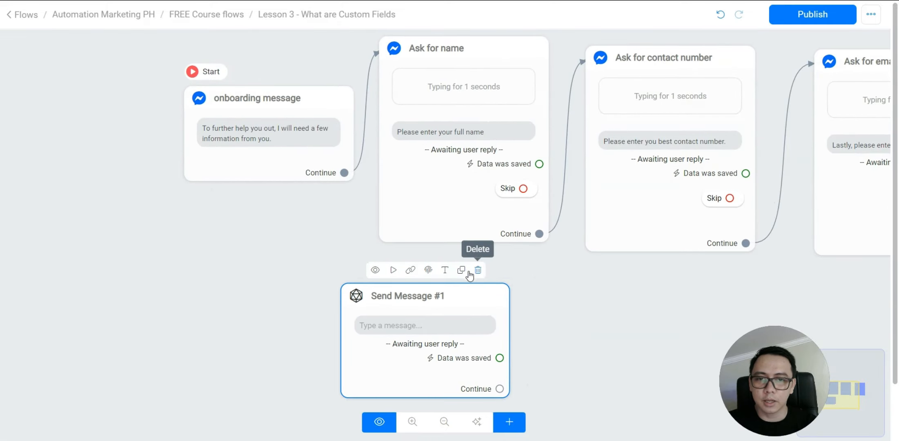
pyautogui.click(468, 271)
# Move the onboarding message step up slightly and bring the question steps into view
pyautogui.moveTo(329, 255); pyautogui.dragTo(311, 365)
pyautogui.scroll(3, 312, 366)
pyautogui.moveTo(269, 240); pyautogui.dragTo(268, 216)
pyautogui.click(459, 226)
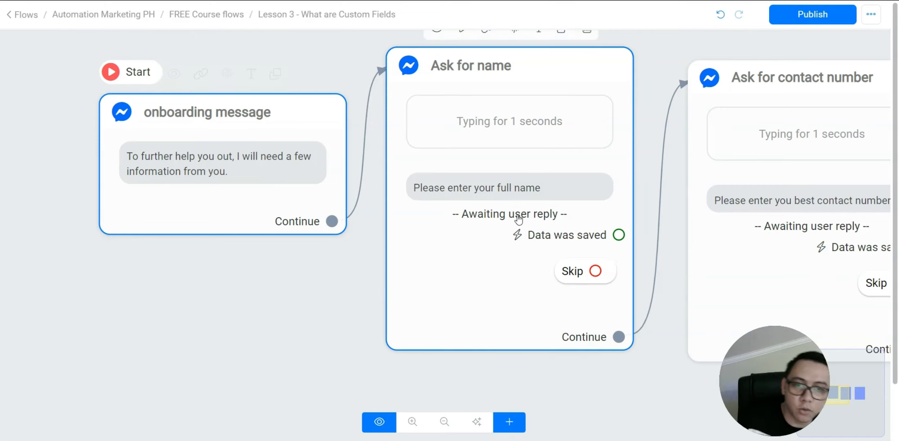
pyautogui.moveTo(281, 193)
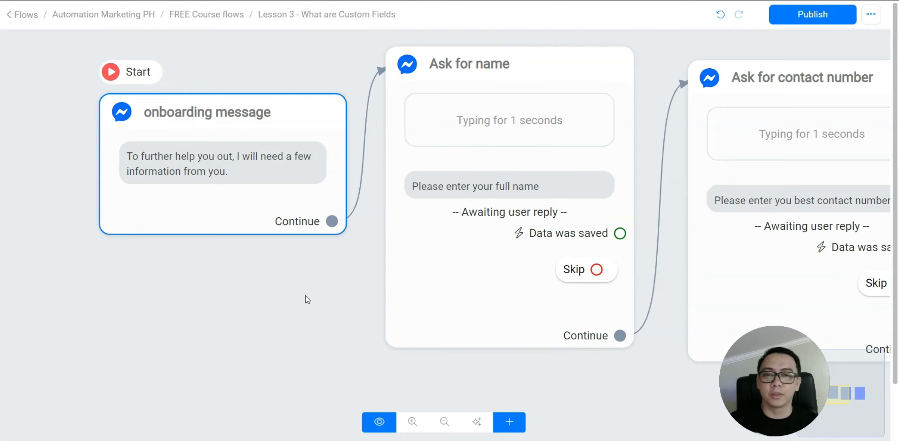
pyautogui.moveTo(306, 300); pyautogui.dragTo(231, 295)
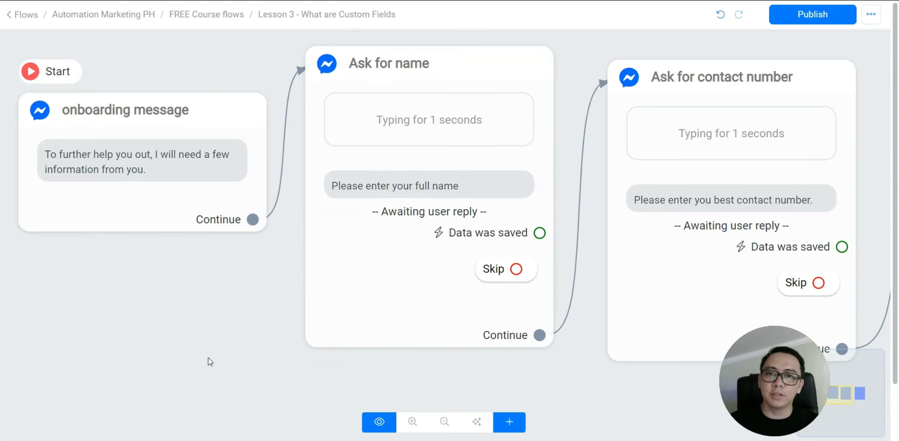
# Open the Ask for name reply settings, browse the reply types, and cancel without changes
pyautogui.click(429, 269)
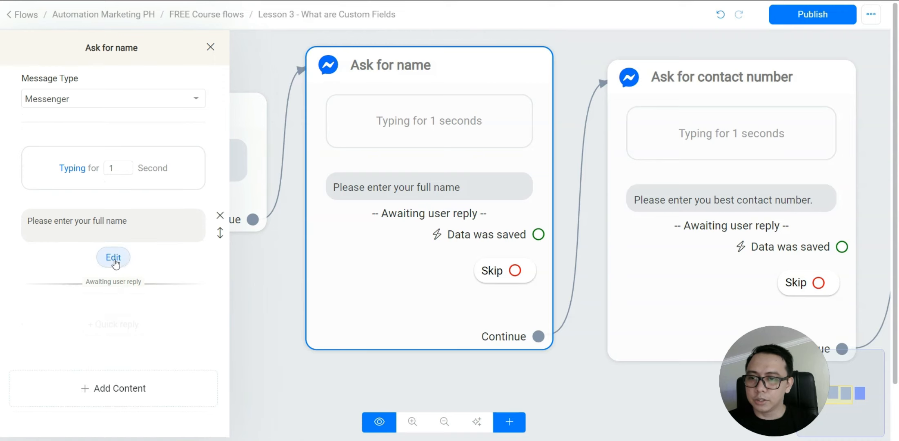
pyautogui.click(115, 262)
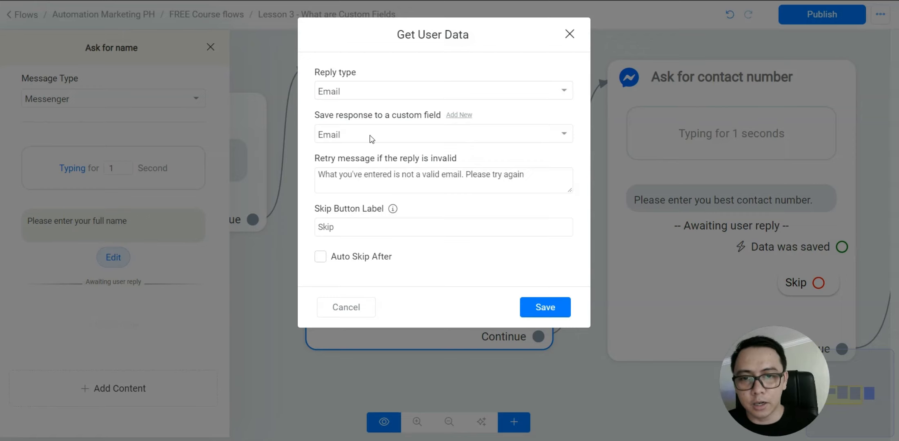
pyautogui.click(379, 91)
pyautogui.click(408, 97)
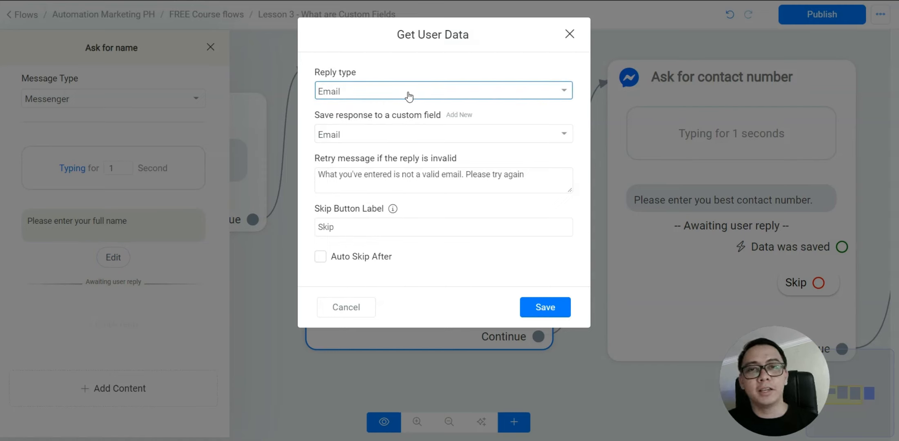
pyautogui.click(410, 96)
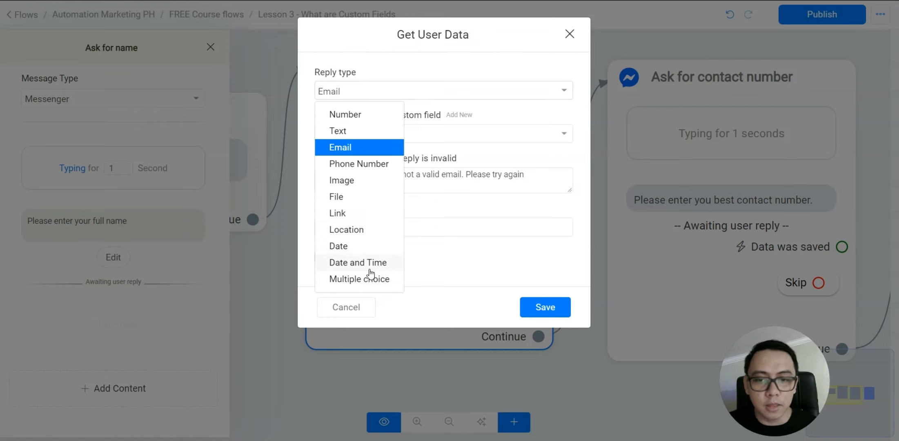
pyautogui.click(438, 267)
pyautogui.click(374, 326)
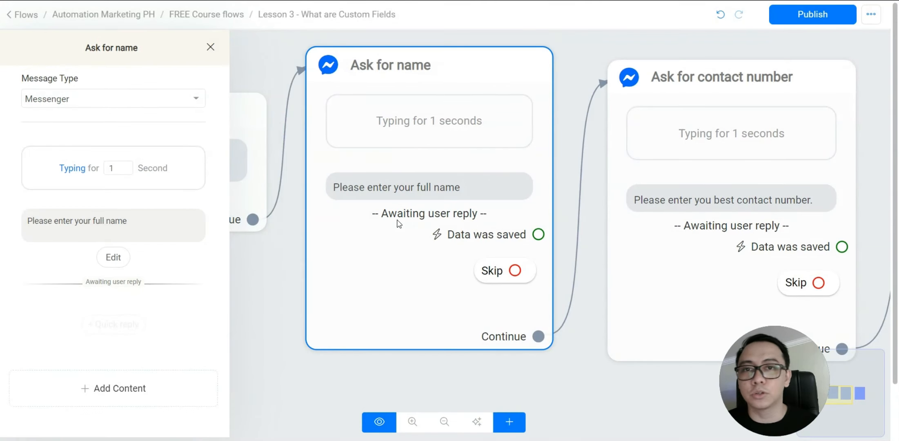
# Change the name question's reply type from Email to Text
pyautogui.click(119, 257)
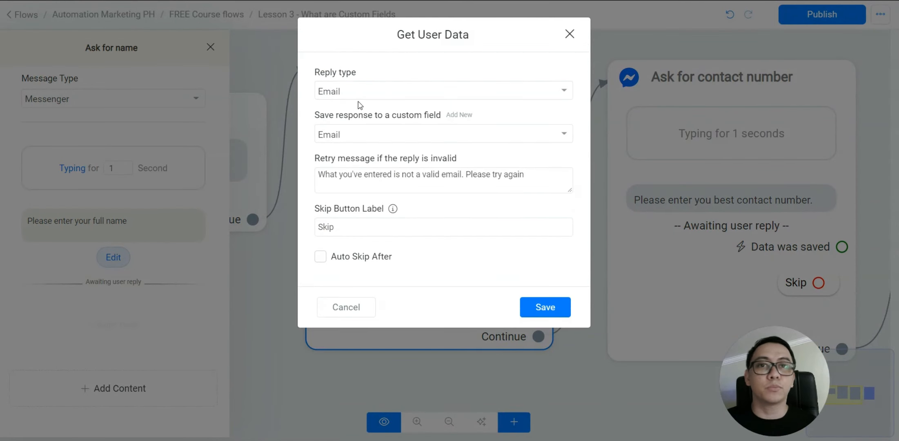
pyautogui.click(361, 95)
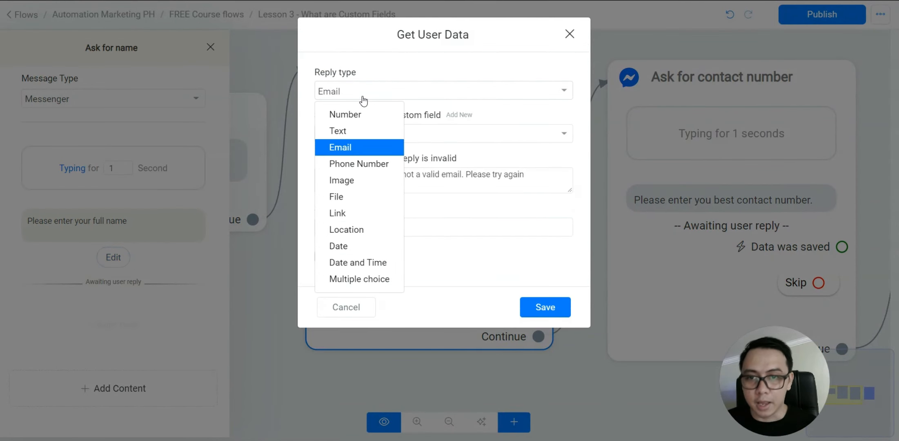
pyautogui.click(353, 131)
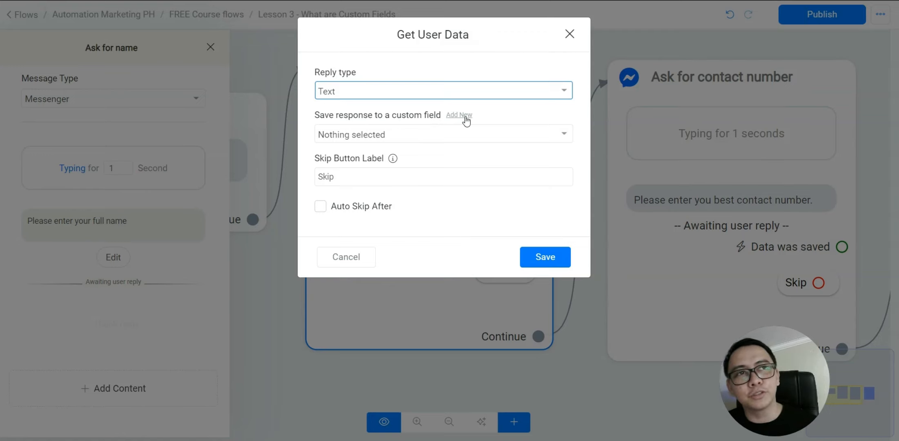
# Browse the list of custom fields available for saving the reply
pyautogui.click(567, 138)
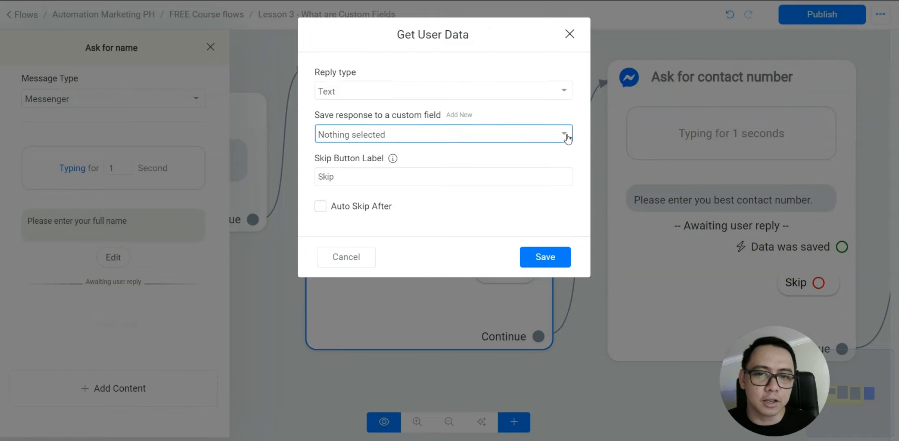
pyautogui.scroll(-6, 460, 187)
pyautogui.scroll(3, 488, 223)
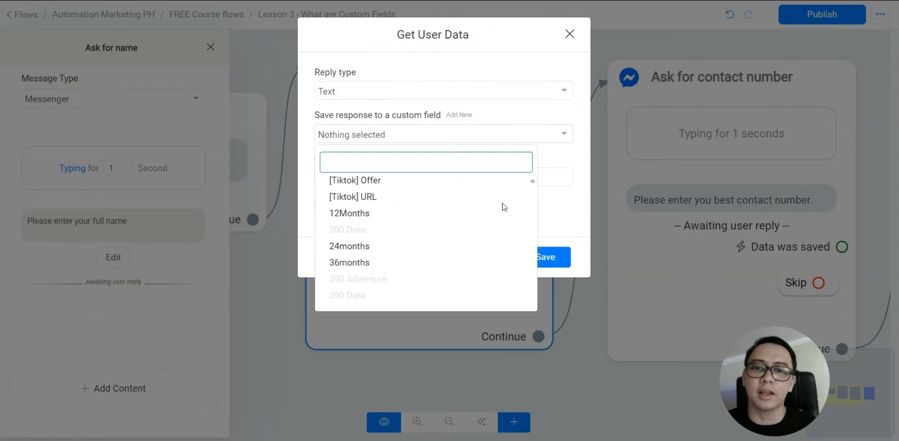
pyautogui.moveTo(532, 182)
pyautogui.mouseDown()
pyautogui.moveTo(529, 302)
pyautogui.moveTo(533, 178)
pyautogui.mouseUp()
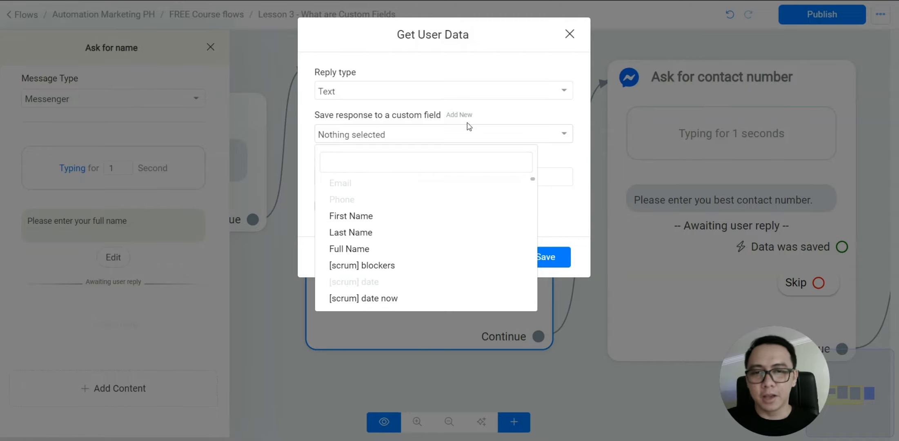
# Start a new custom field and type a draft name from AMPH, sample and fullname
pyautogui.click(459, 115)
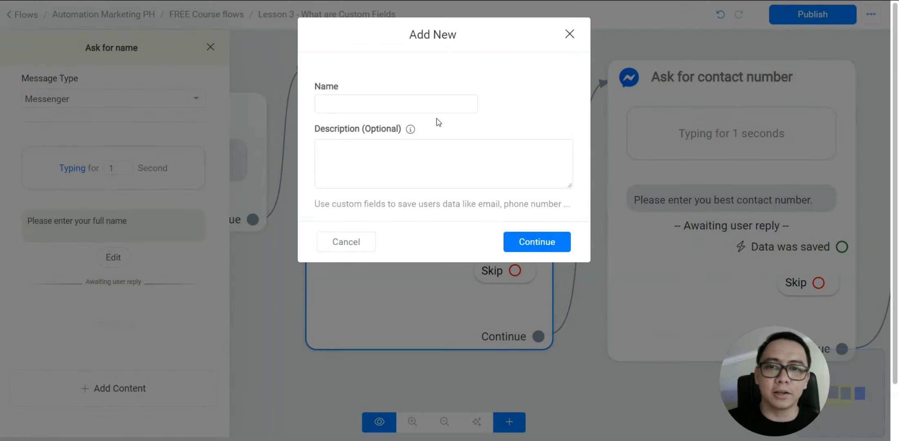
pyautogui.click(365, 243)
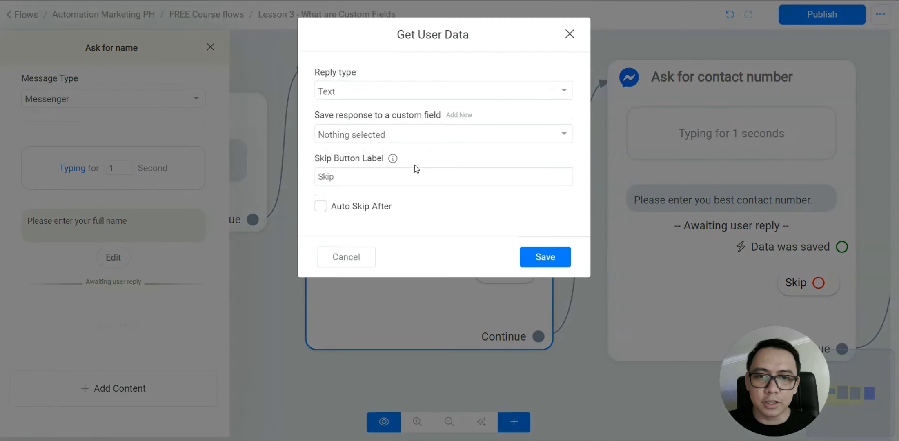
pyautogui.click(459, 115)
pyautogui.click(369, 109)
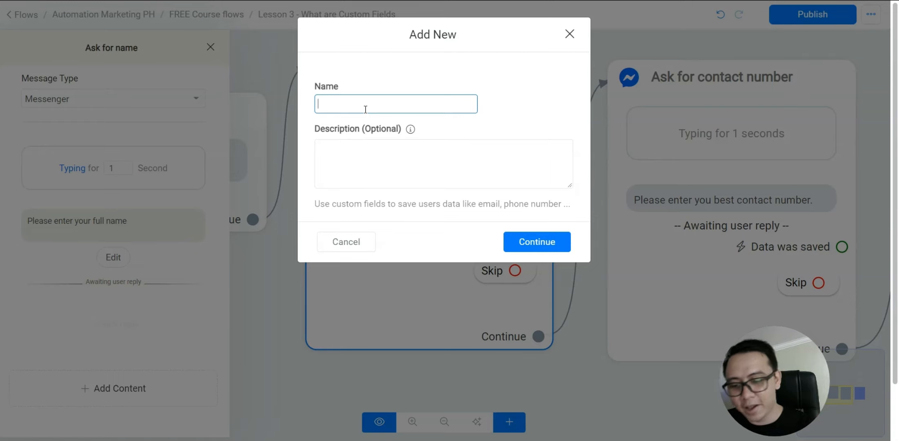
pyautogui.write('name')
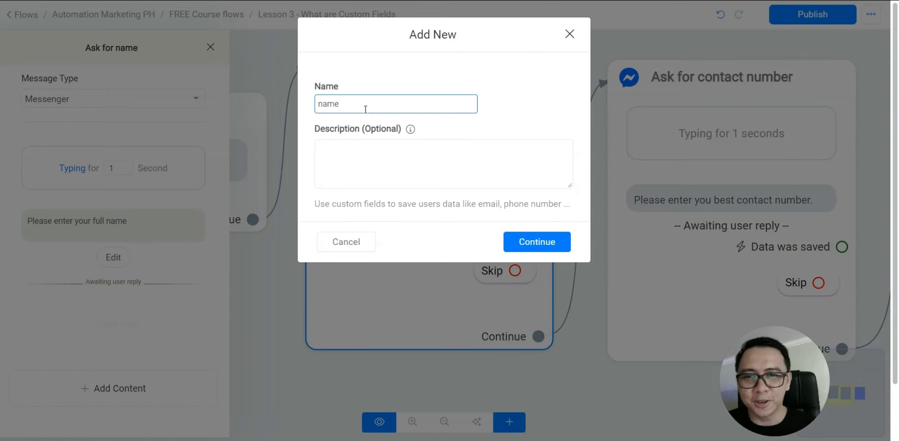
pyautogui.press('BackSpace')
pyautogui.press('BackSpace')
pyautogui.press('BackSpace')
pyautogui.press('BackSpace')
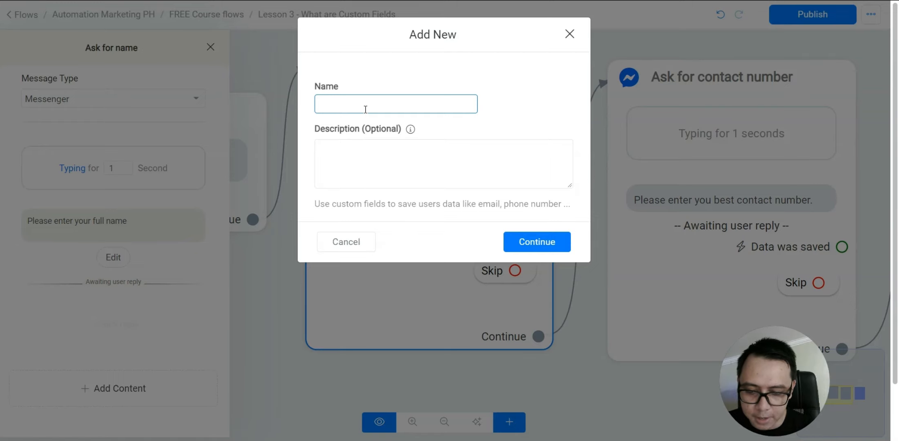
pyautogui.write('AMPH')
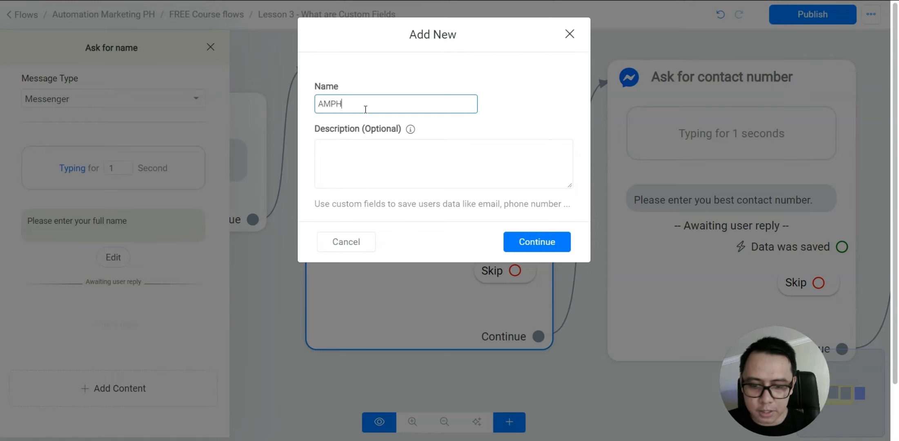
pyautogui.write('_')
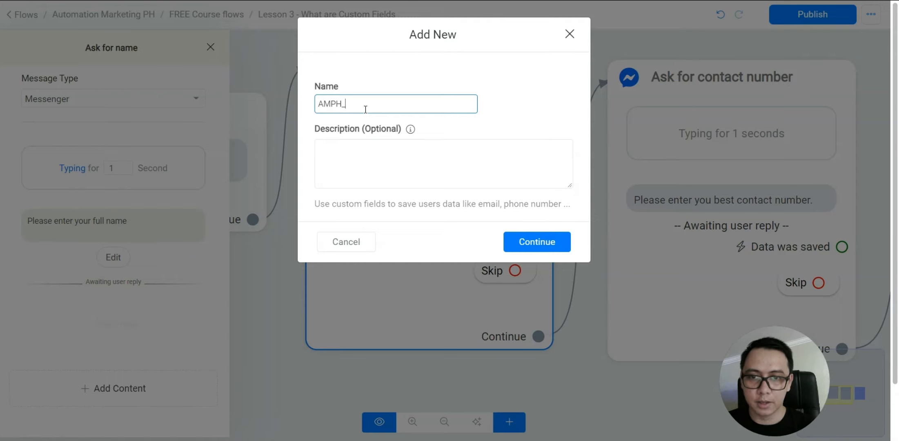
pyautogui.write('samplename')
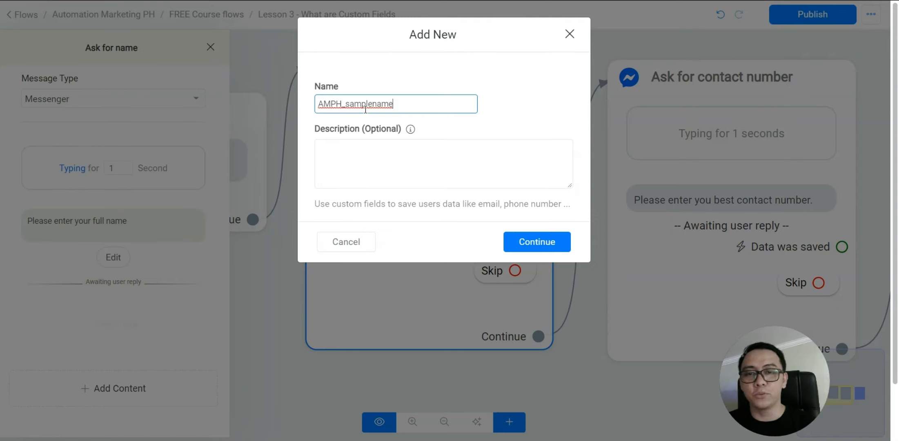
pyautogui.press('BackSpace')
pyautogui.press('BackSpace')
pyautogui.press('BackSpace')
pyautogui.press('BackSpace')
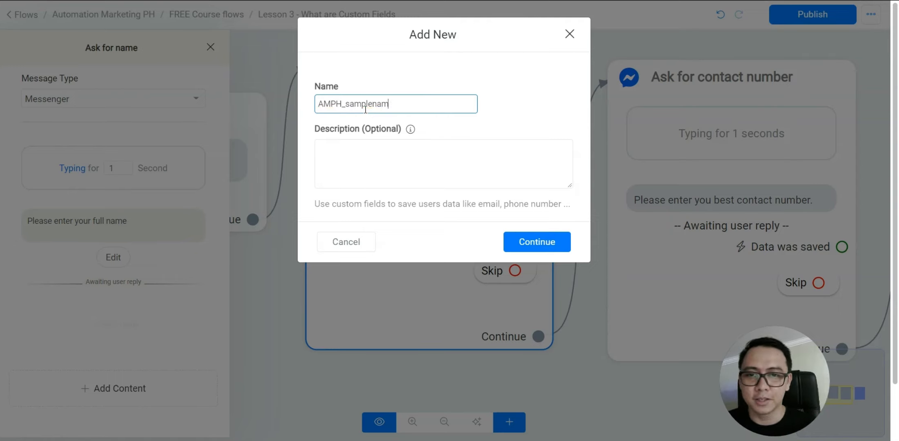
pyautogui.write('fullname')
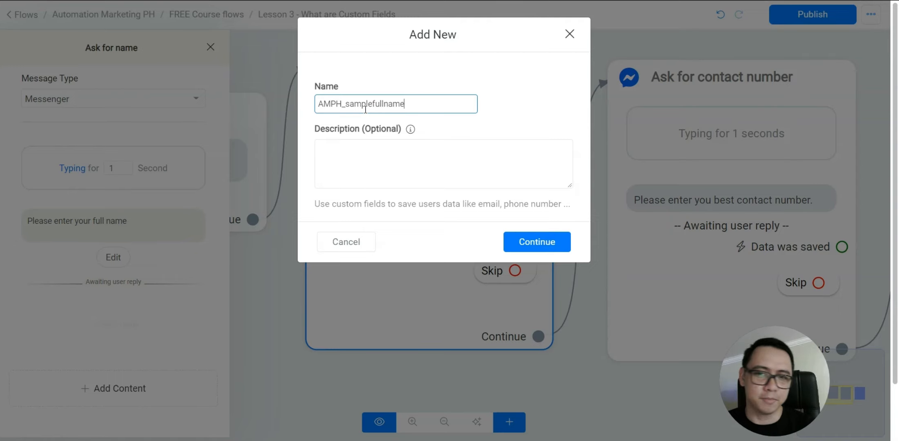
# Fix the underscores so the field reads AMPH_sample_fullname, and create it
pyautogui.doubleClick(364, 107)
pyautogui.click(373, 103)
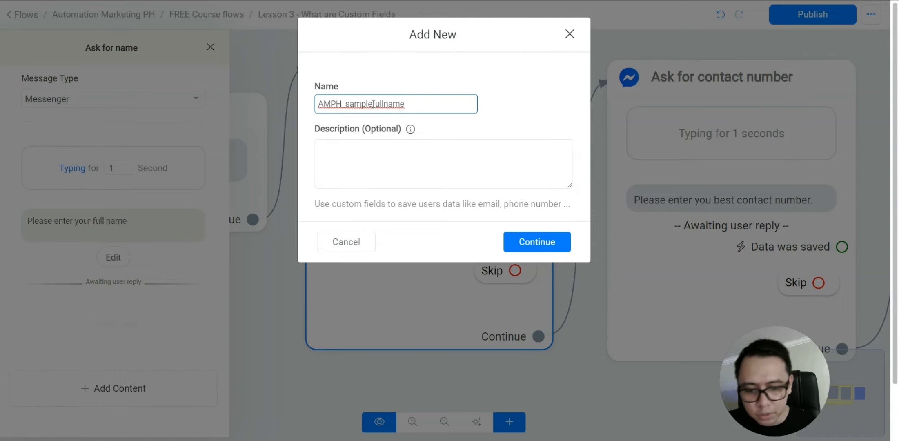
pyautogui.write('_')
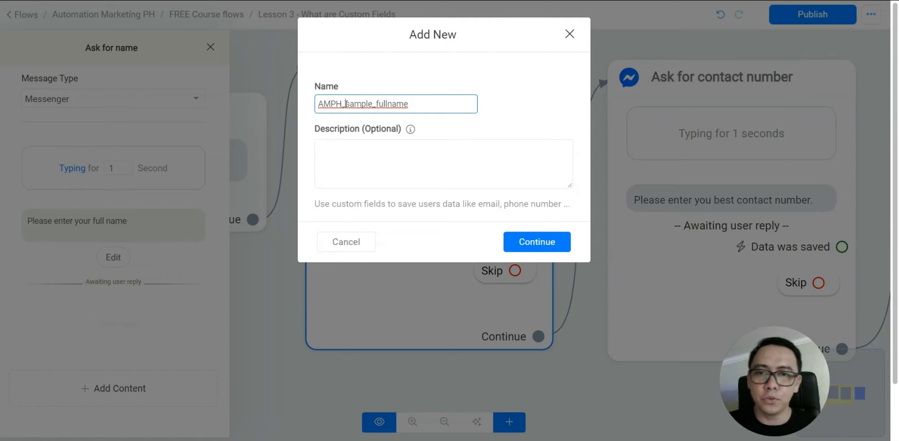
pyautogui.click(346, 104)
pyautogui.press('BackSpace')
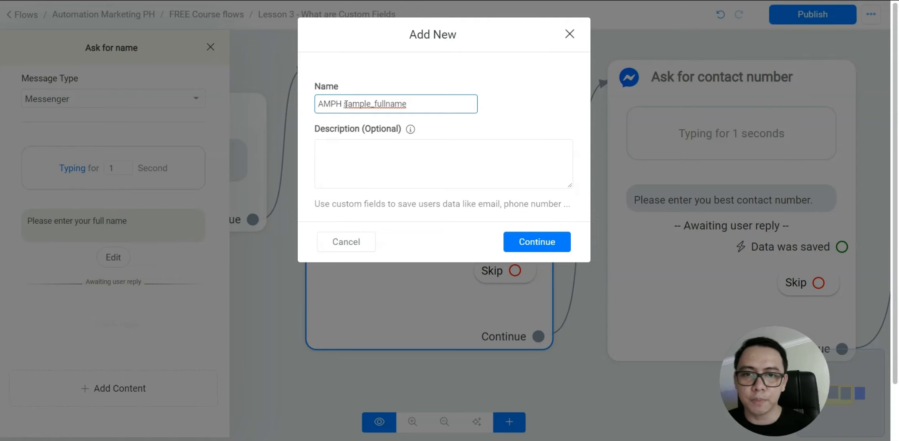
pyautogui.press('Right')
pyautogui.press('Right')
pyautogui.press('Right')
pyautogui.press('Right')
pyautogui.press('Right')
pyautogui.press('Right')
pyautogui.press('Right')
pyautogui.press('BackSpace')
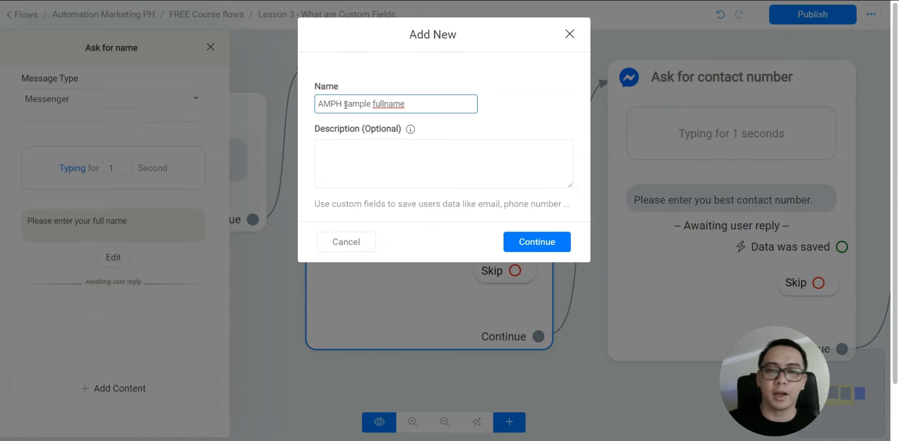
pyautogui.click(345, 103)
pyautogui.press('BackSpace')
pyautogui.write('_')
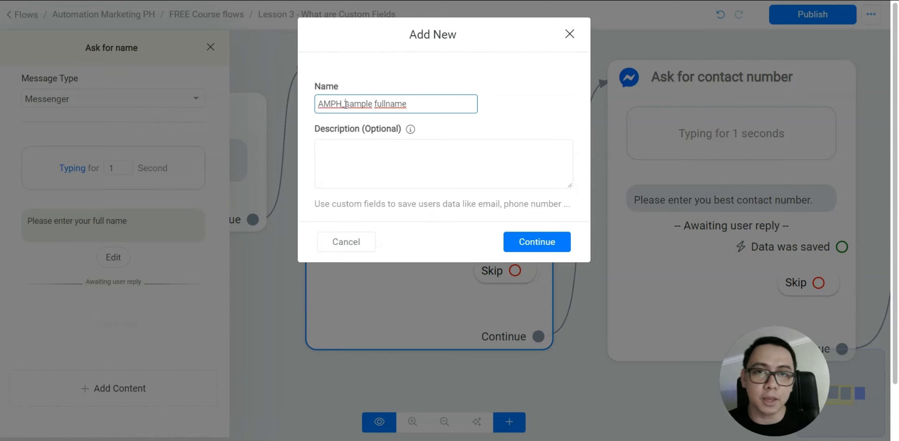
pyautogui.press('Right')
pyautogui.press('Right')
pyautogui.press('Right')
pyautogui.press('Right')
pyautogui.press('Right')
pyautogui.press('Right')
pyautogui.press('Delete')
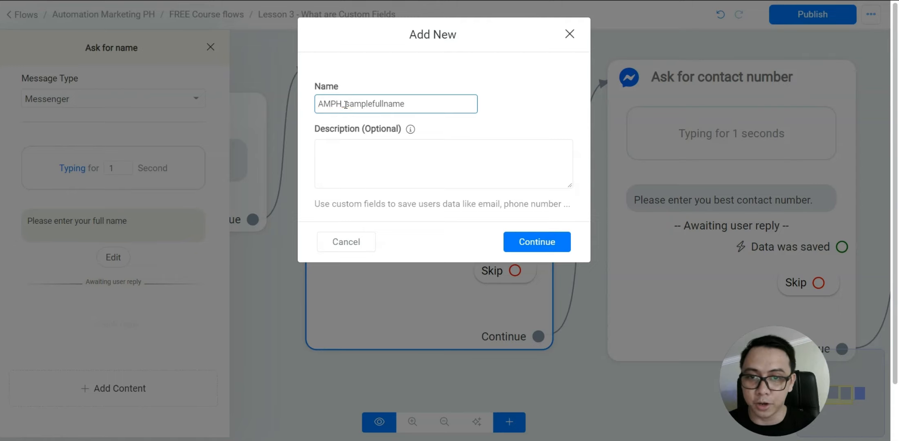
pyautogui.write('_')
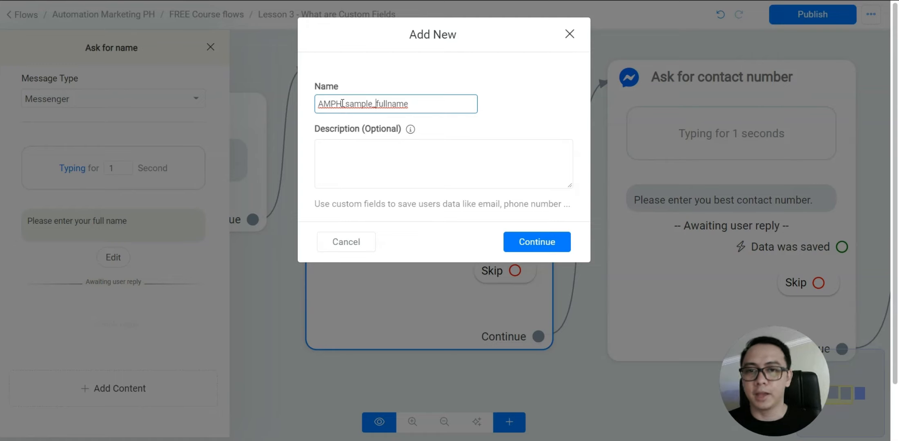
pyautogui.click(530, 242)
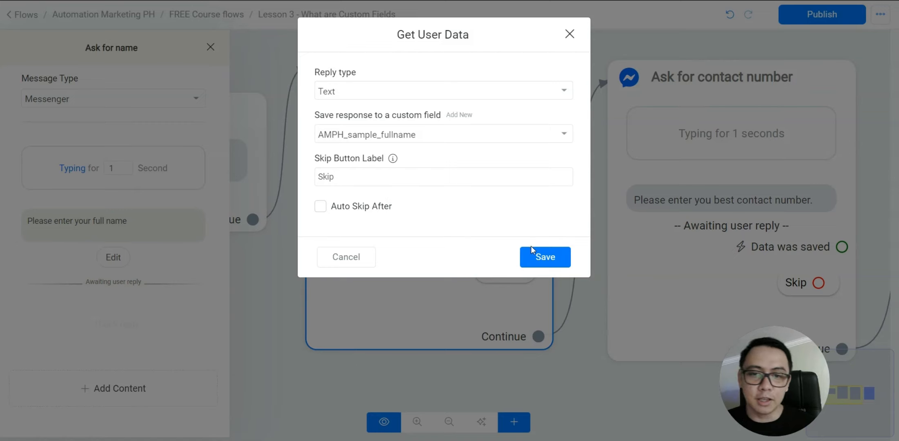
# Save the full-name reply settings, then reopen the name question's reply settings
pyautogui.click(556, 258)
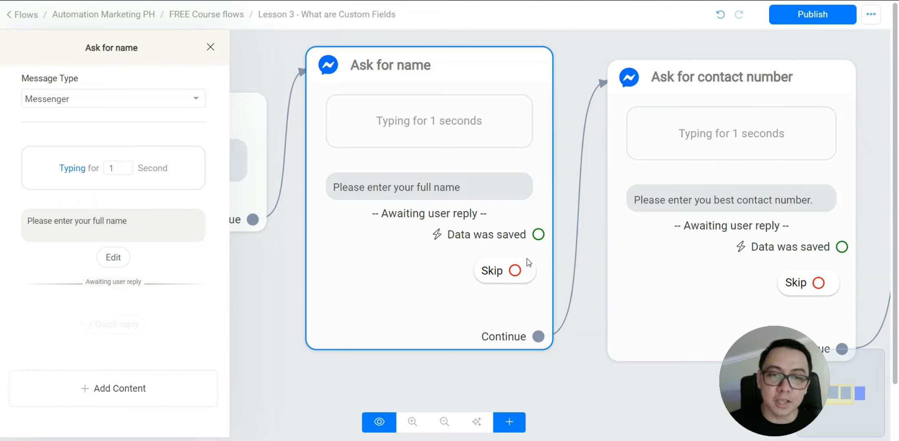
pyautogui.click(447, 282)
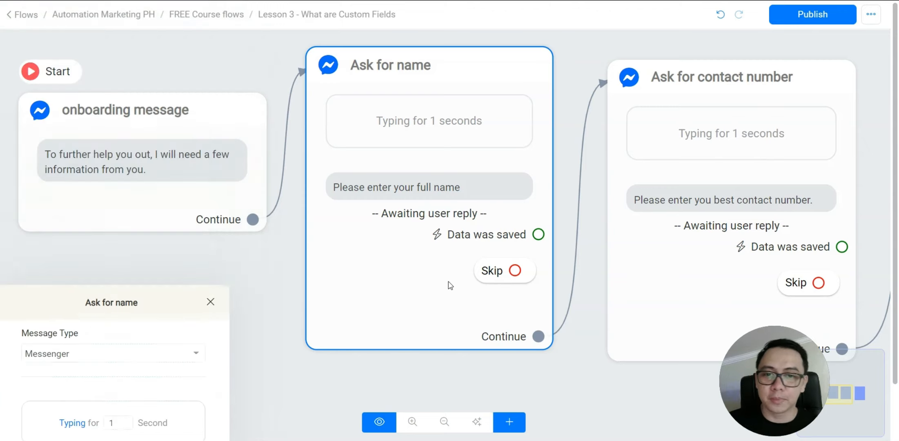
pyautogui.click(474, 229)
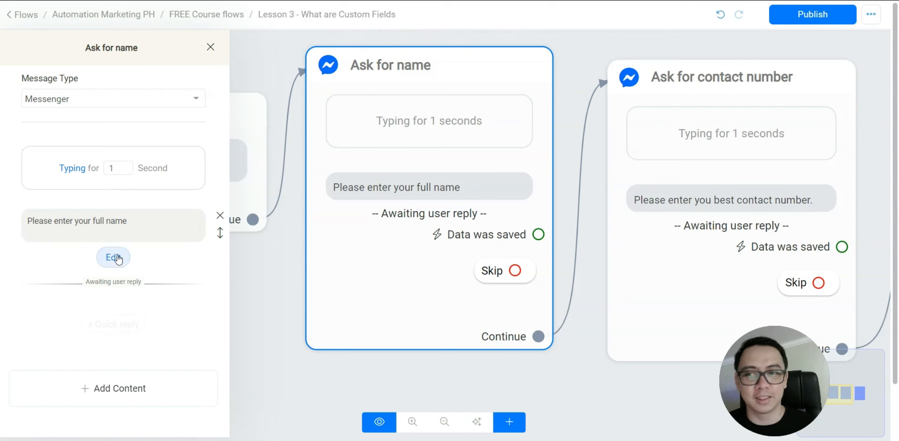
pyautogui.click(114, 257)
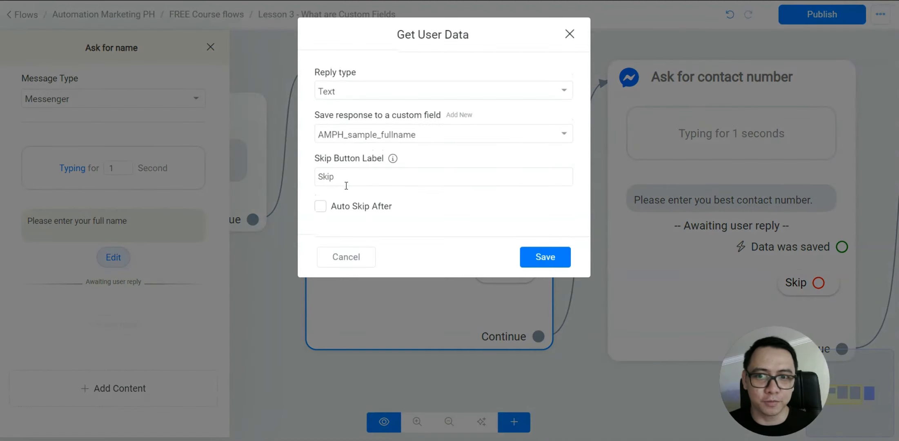
# Clear the Skip button label, leave Auto Skip After off, and save
pyautogui.moveTo(346, 176); pyautogui.dragTo(313, 177)
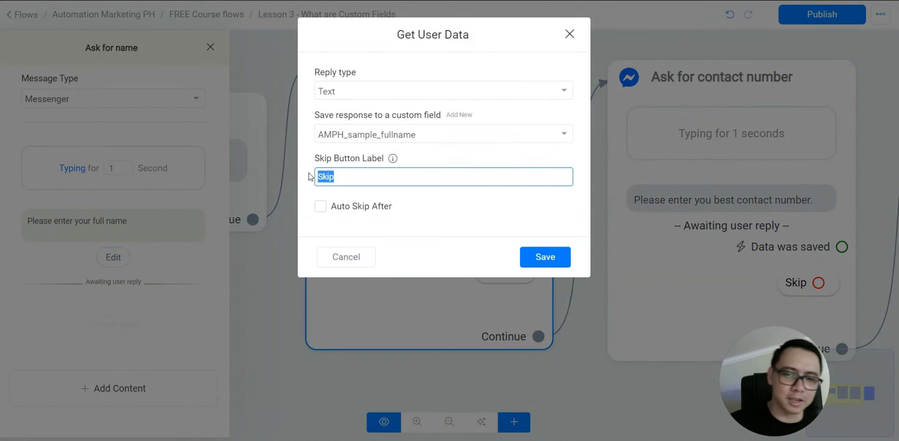
pyautogui.press('BackSpace')
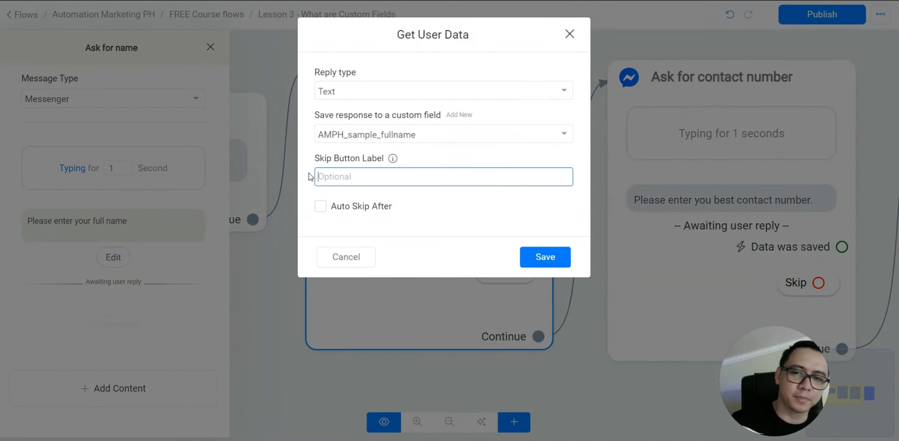
pyautogui.click(352, 210)
pyautogui.click(352, 210)
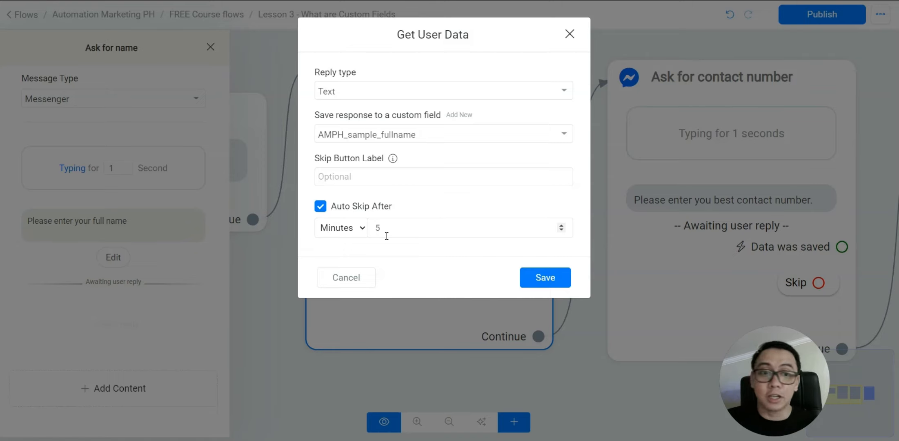
pyautogui.click(320, 206)
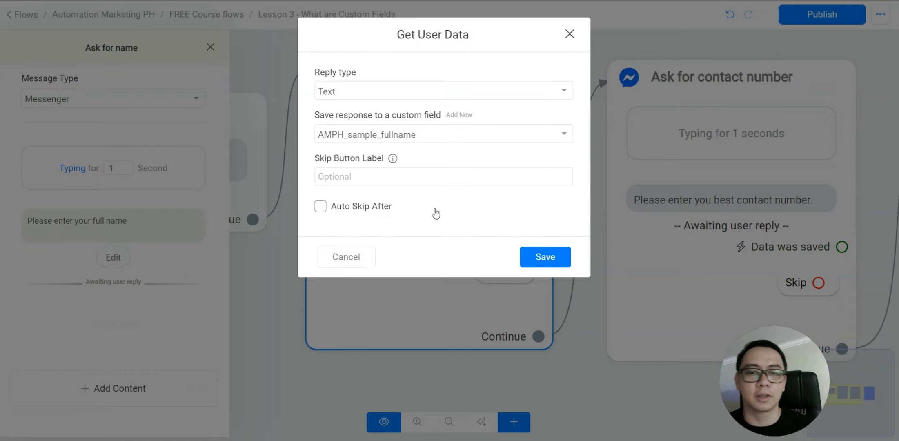
pyautogui.click(564, 260)
pyautogui.click(444, 354)
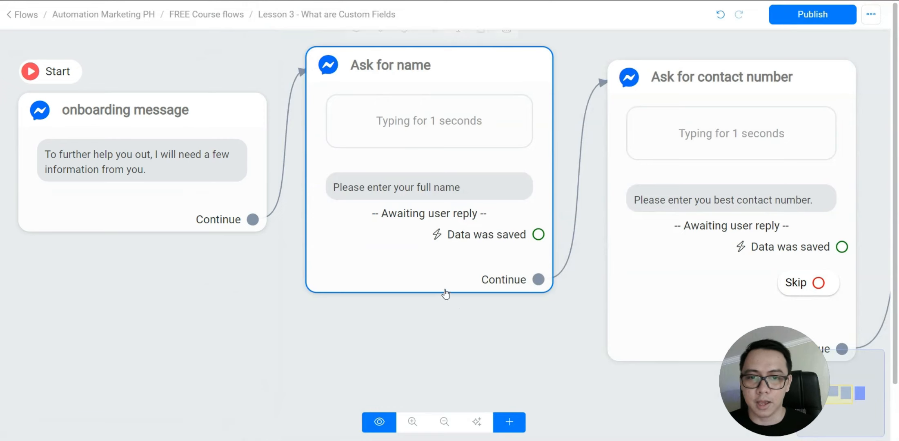
# Append '| Cuf: AMPH_sample_fullname' to the Ask for name step's title and save
pyautogui.moveTo(497, 357); pyautogui.dragTo(415, 342)
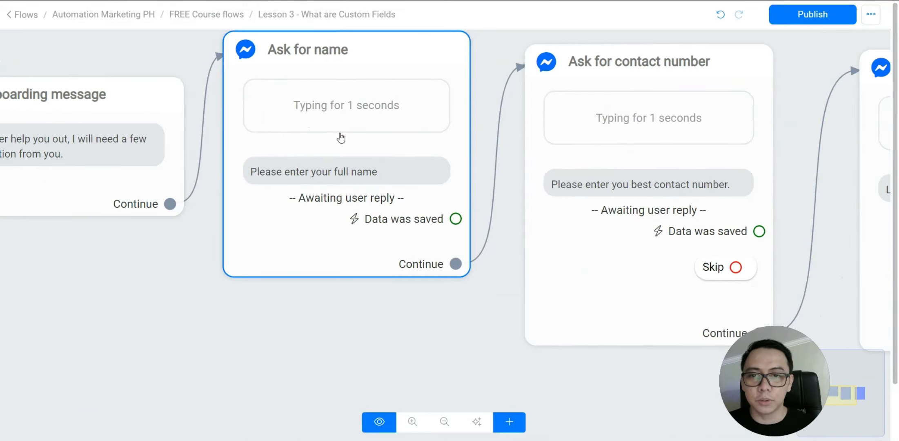
pyautogui.moveTo(352, 329); pyautogui.dragTo(357, 349)
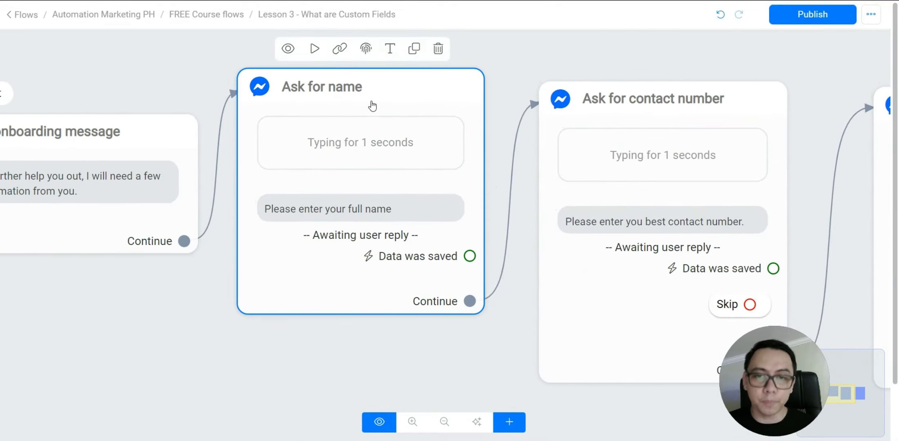
pyautogui.click(369, 101)
pyautogui.click(135, 47)
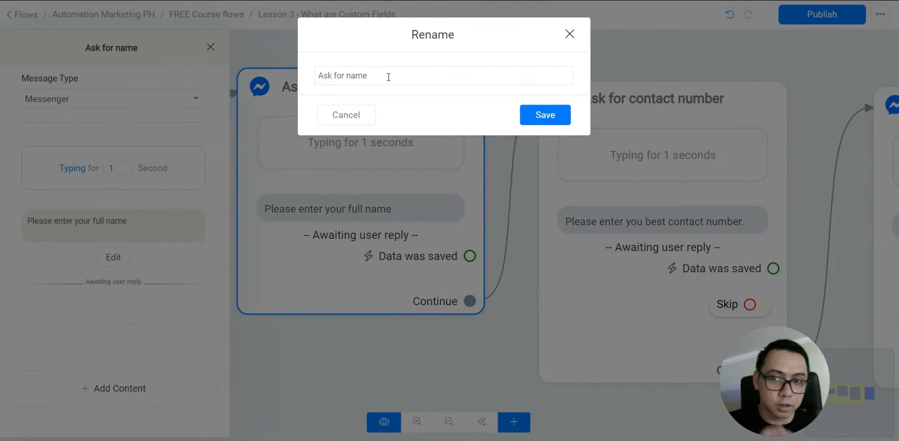
pyautogui.click(388, 77)
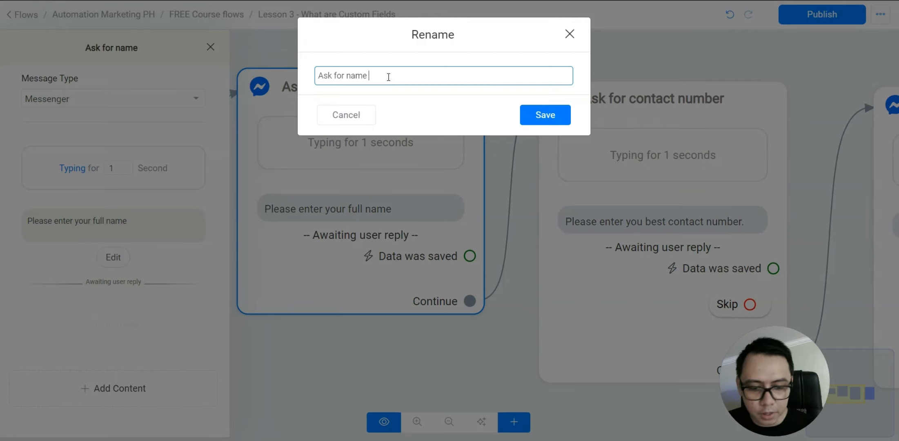
pyautogui.write('| Cus')
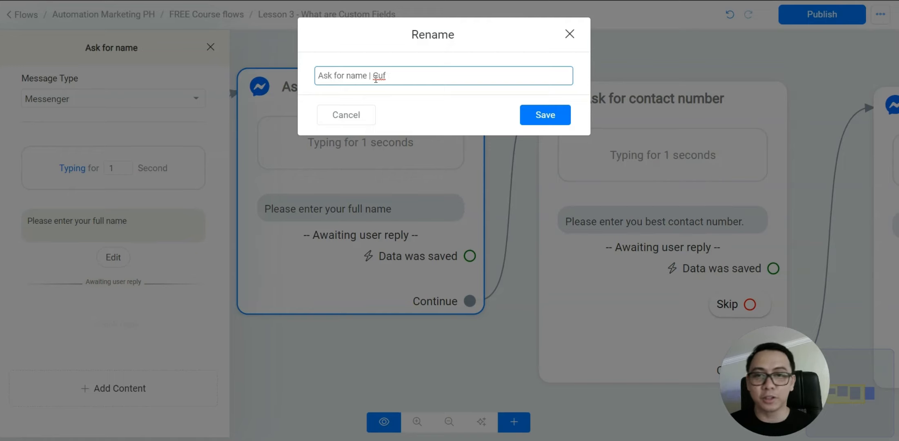
pyautogui.write(':')
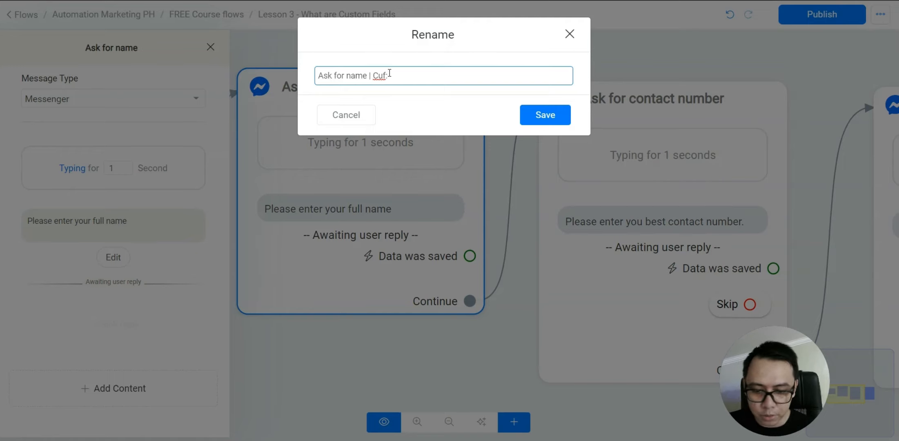
pyautogui.write('AMPH_')
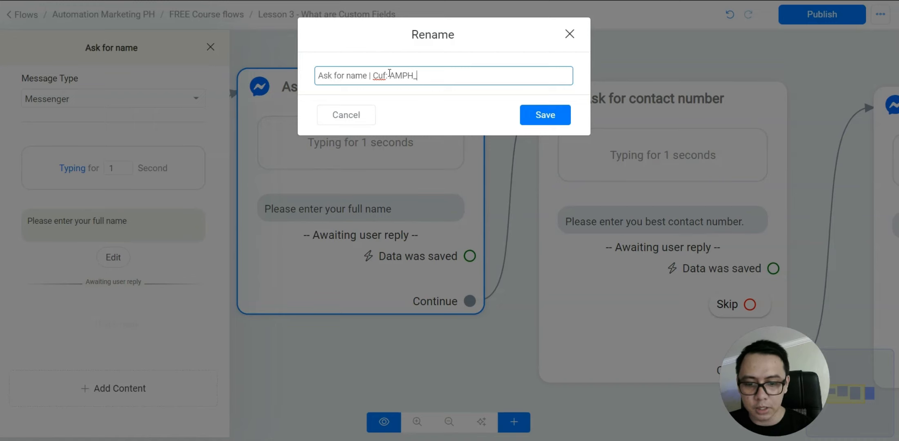
pyautogui.write('sample_')
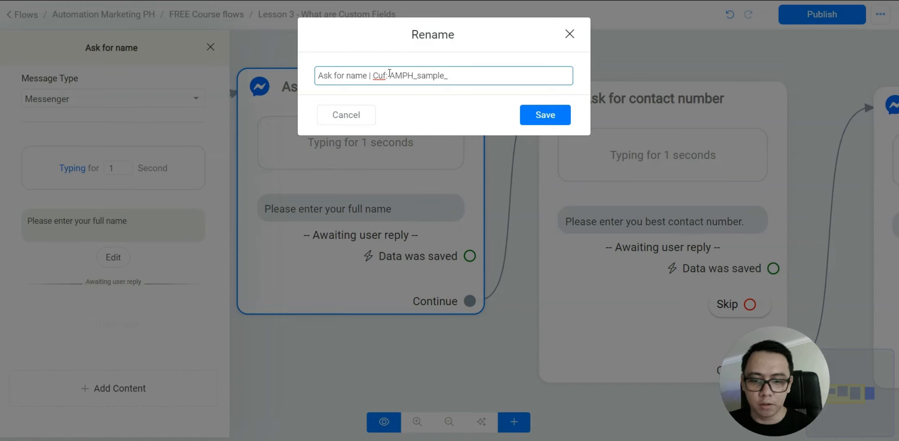
pyautogui.write('fullname')
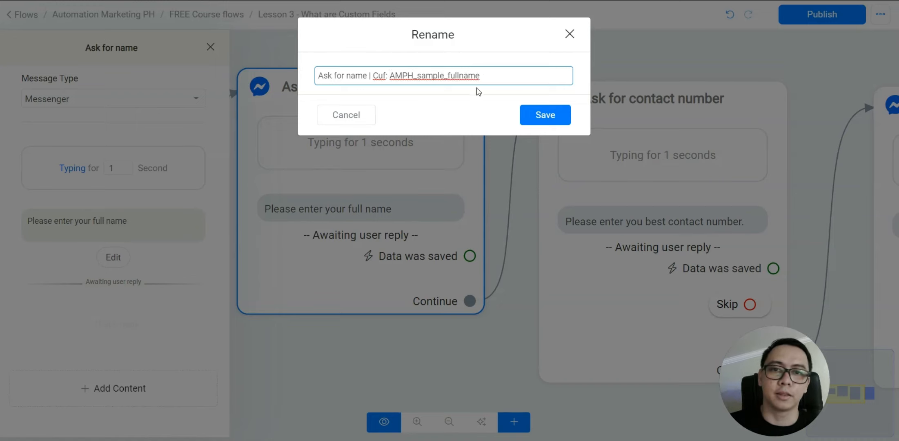
pyautogui.click(528, 115)
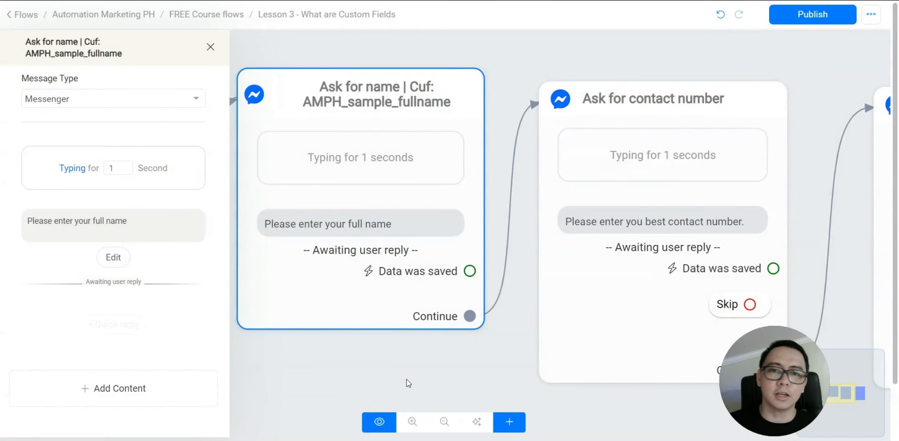
pyautogui.click(408, 379)
# Zoom and pan the flow canvas to bring the Ask for contact number step into view
pyautogui.scroll(-5, 434, 367)
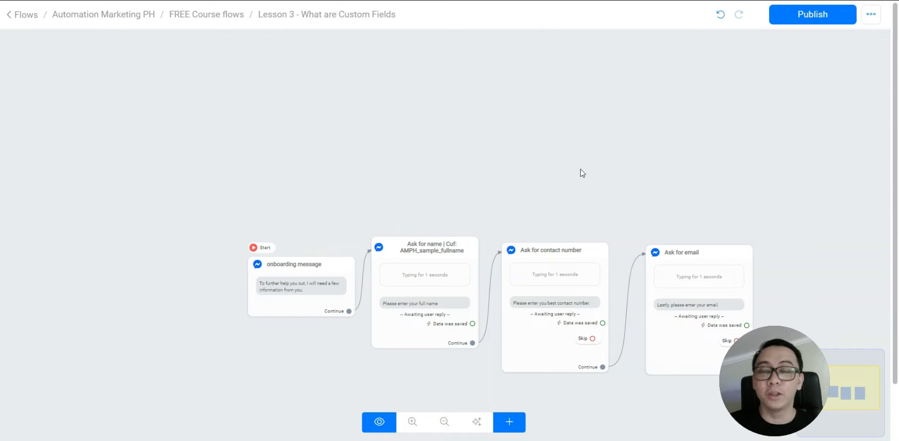
pyautogui.scroll(3, 547, 196)
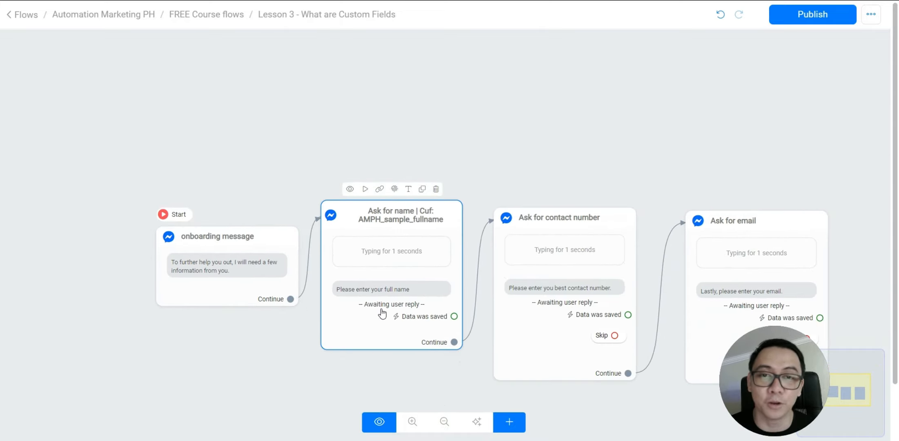
pyautogui.scroll(1, 383, 315)
pyautogui.scroll(1, 381, 304)
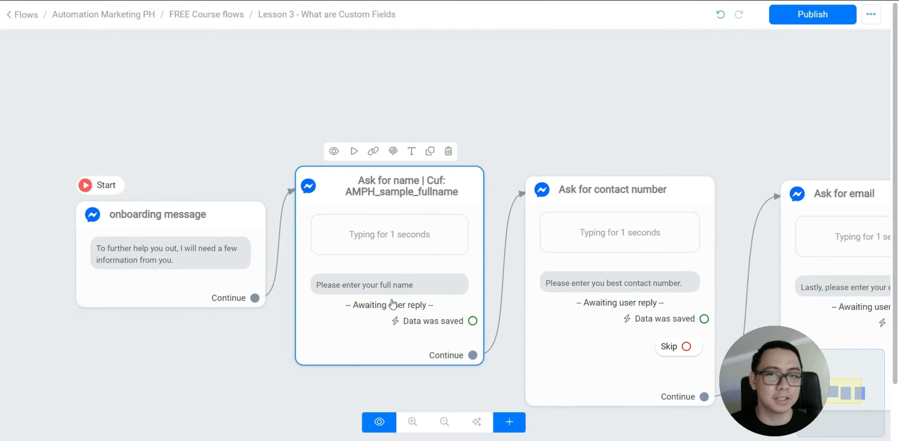
pyautogui.moveTo(449, 376); pyautogui.dragTo(350, 320)
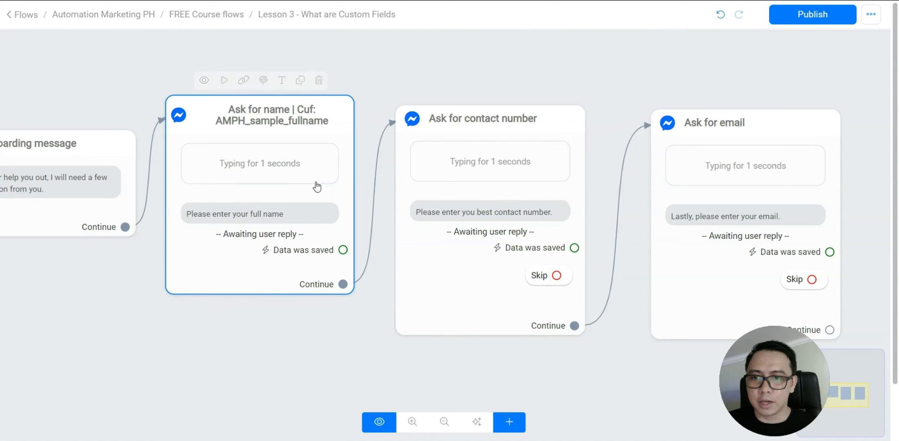
pyautogui.moveTo(314, 182); pyautogui.dragTo(314, 185)
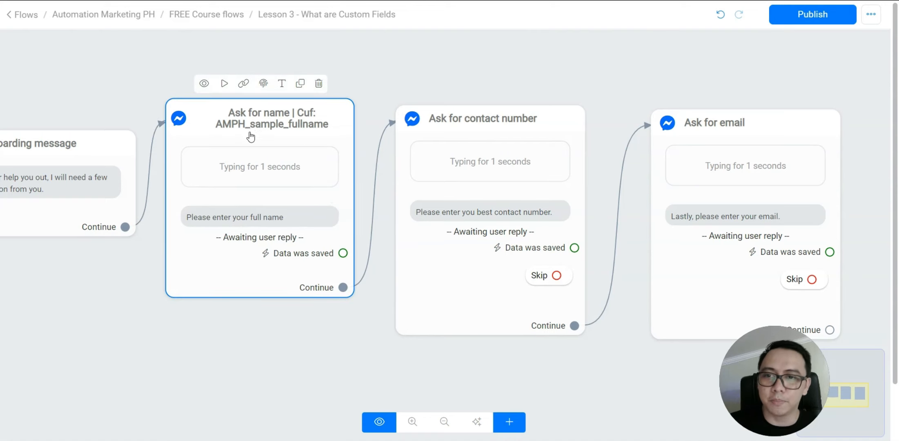
pyautogui.moveTo(321, 330); pyautogui.dragTo(278, 321)
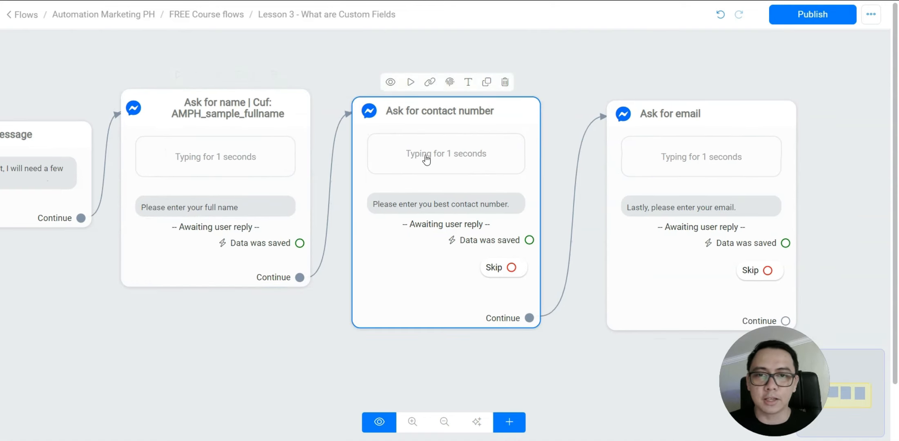
pyautogui.scroll(1, 373, 209)
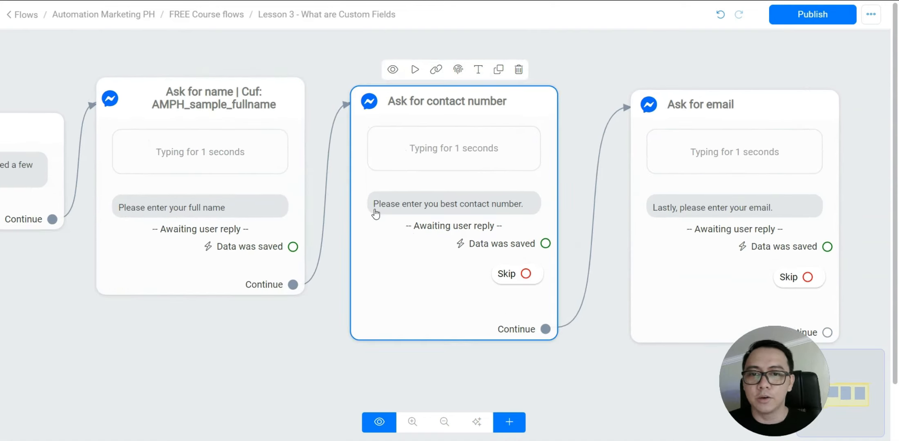
# Set the contact number question's reply type to Phone Number
pyautogui.click(463, 224)
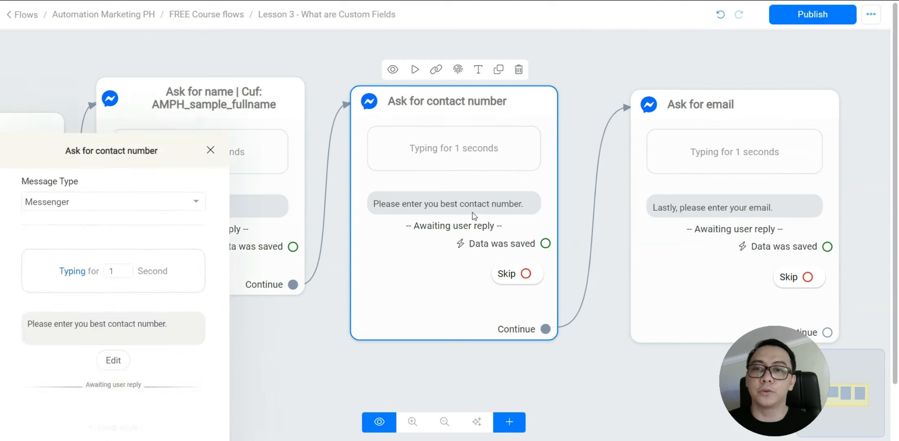
pyautogui.click(114, 257)
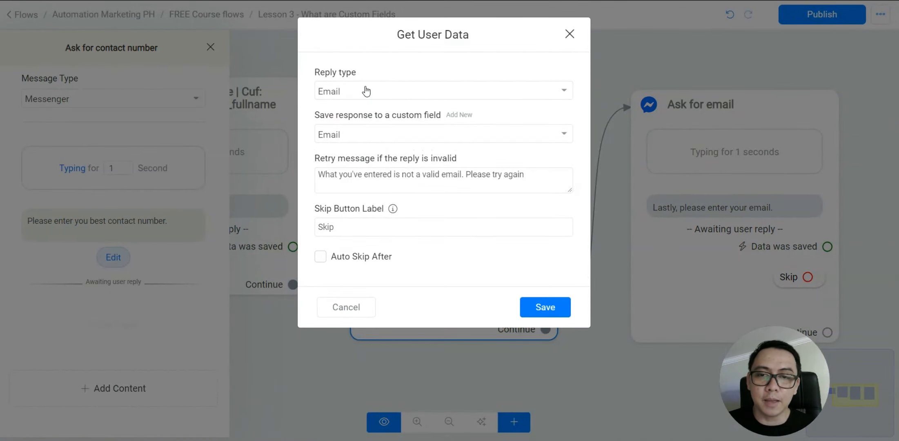
pyautogui.click(362, 89)
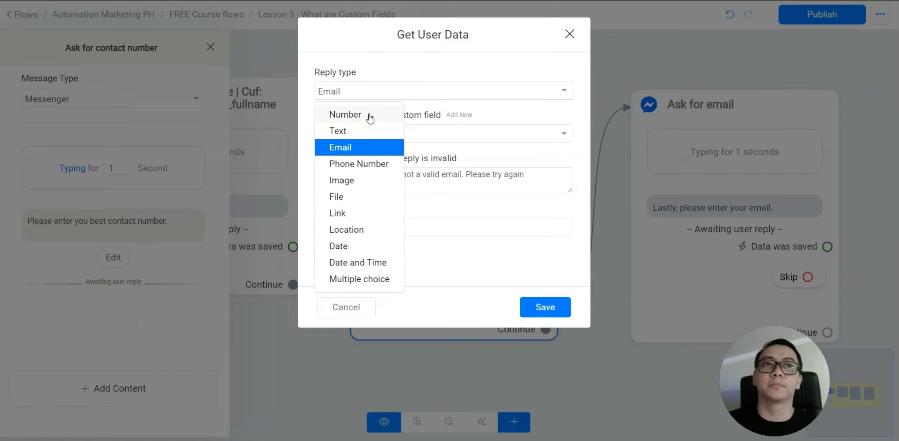
pyautogui.click(372, 165)
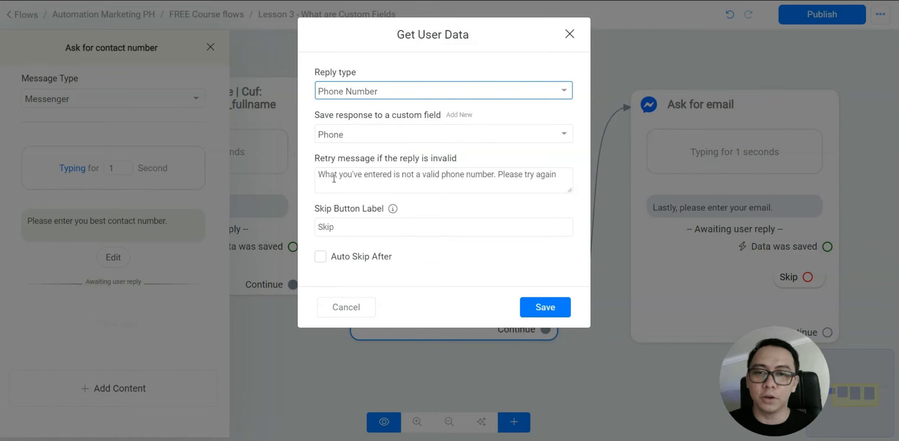
# Clear its Skip button label, keep Phone Number, and save the reply settings
pyautogui.moveTo(345, 227); pyautogui.dragTo(310, 232)
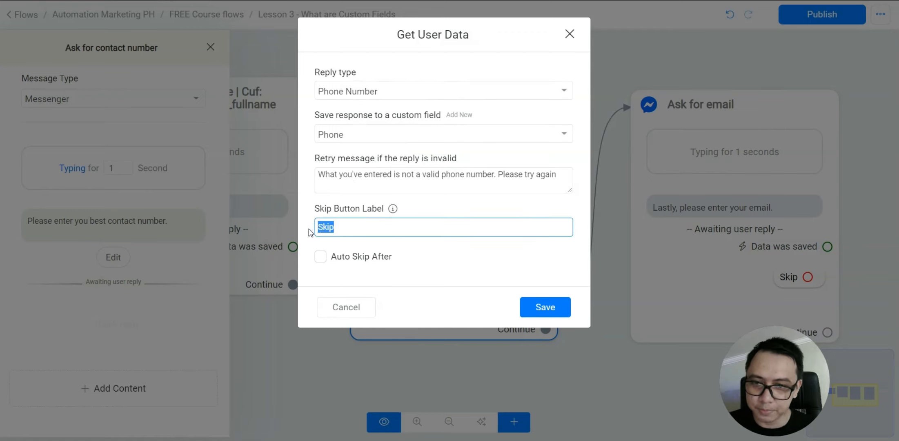
pyautogui.press('BackSpace')
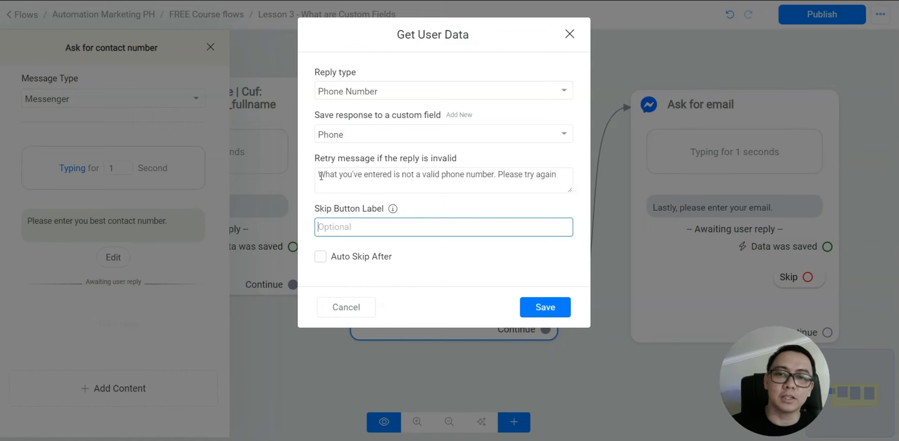
pyautogui.moveTo(562, 175)
pyautogui.mouseDown()
pyautogui.moveTo(280, 164)
pyautogui.moveTo(532, 165)
pyautogui.moveTo(567, 173)
pyautogui.mouseUp()
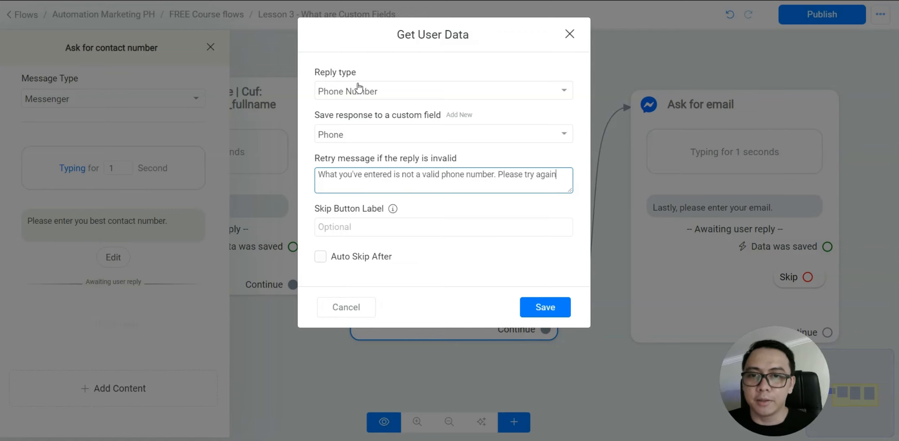
pyautogui.click(388, 92)
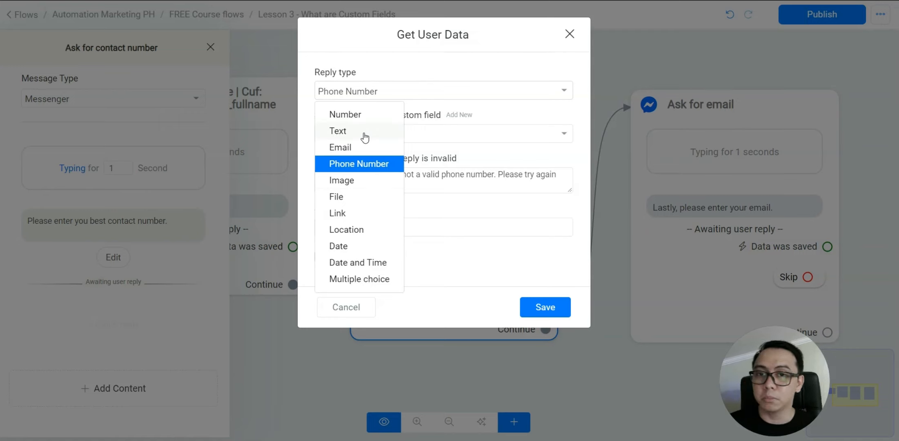
pyautogui.click(375, 166)
pyautogui.click(551, 307)
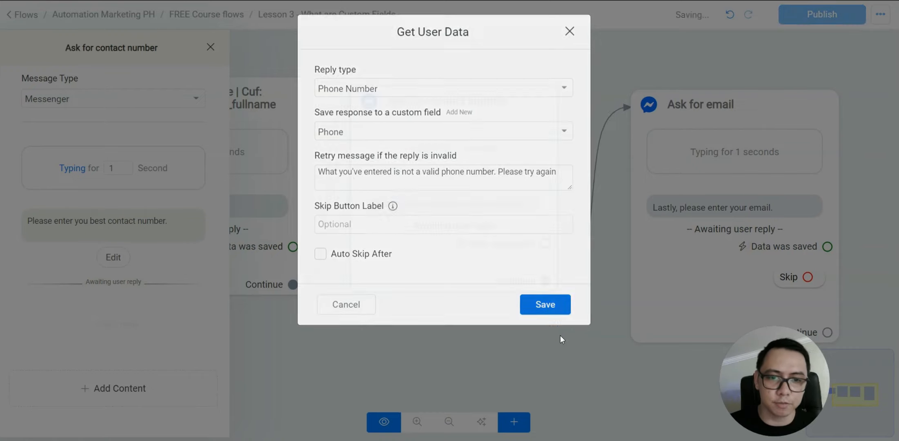
pyautogui.click(463, 111)
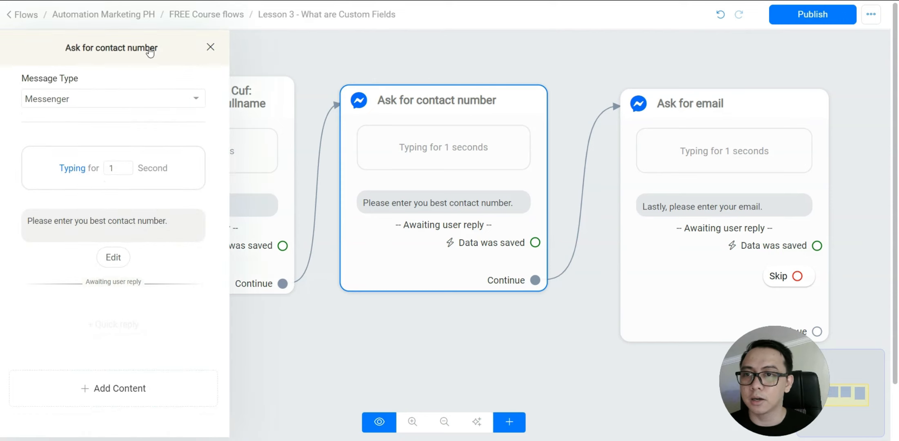
# Append '| Cuf: Phone' to the contact number step's name, then pan to Ask for email
pyautogui.click(149, 47)
pyautogui.write('| Cuf')
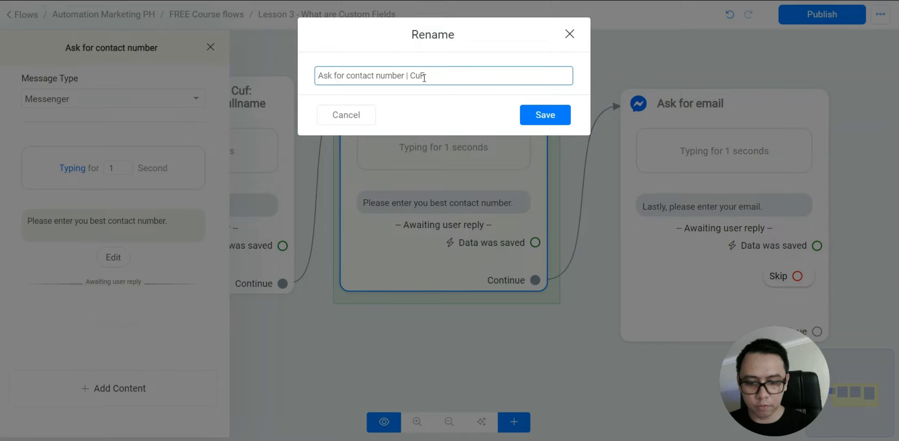
pyautogui.write(': Phone')
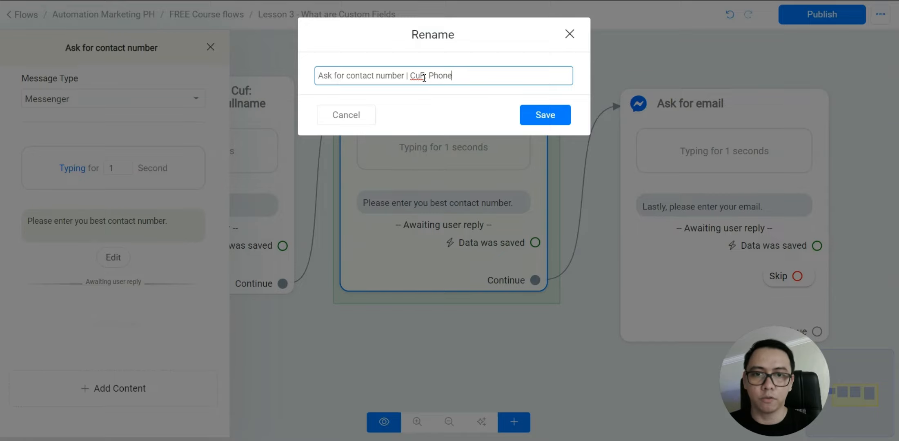
pyautogui.click(558, 114)
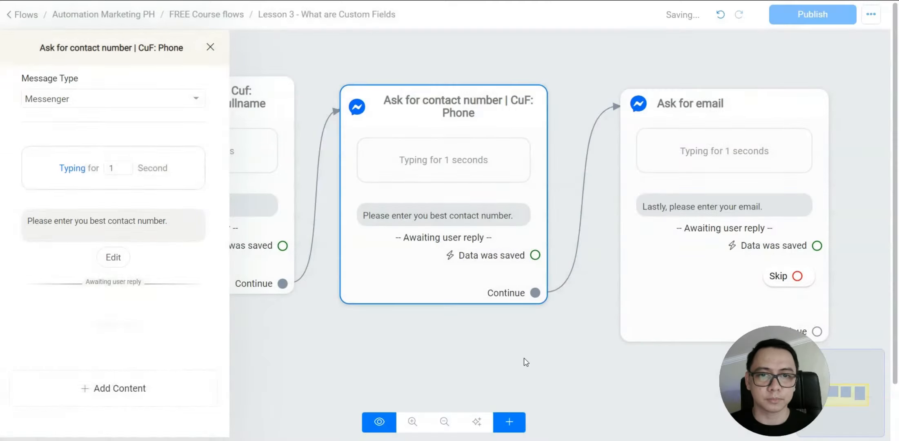
pyautogui.click(524, 358)
pyautogui.moveTo(499, 291); pyautogui.dragTo(488, 258)
pyautogui.moveTo(487, 318); pyautogui.dragTo(412, 331)
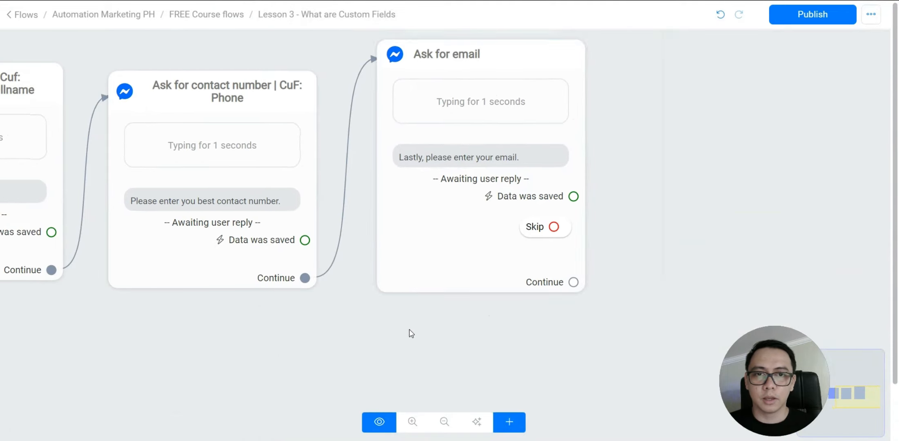
pyautogui.moveTo(399, 302); pyautogui.dragTo(360, 329)
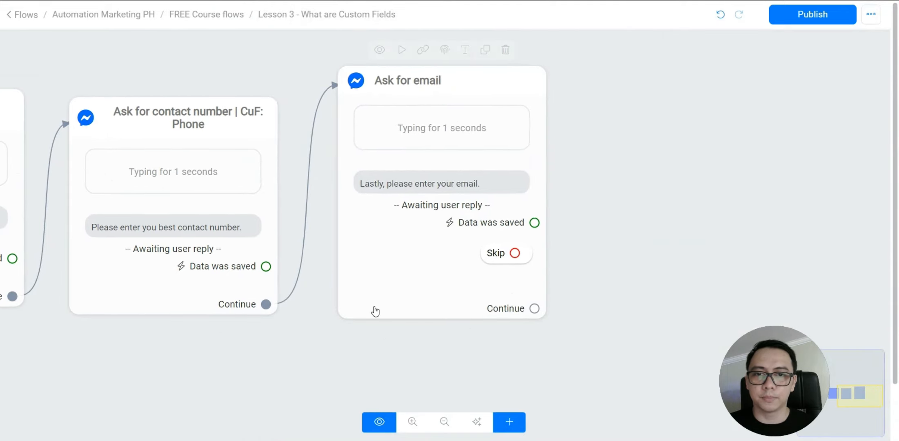
# Clear the Ask for email question's Skip label, keep the Email custom field, and save
pyautogui.click(392, 257)
pyautogui.click(115, 257)
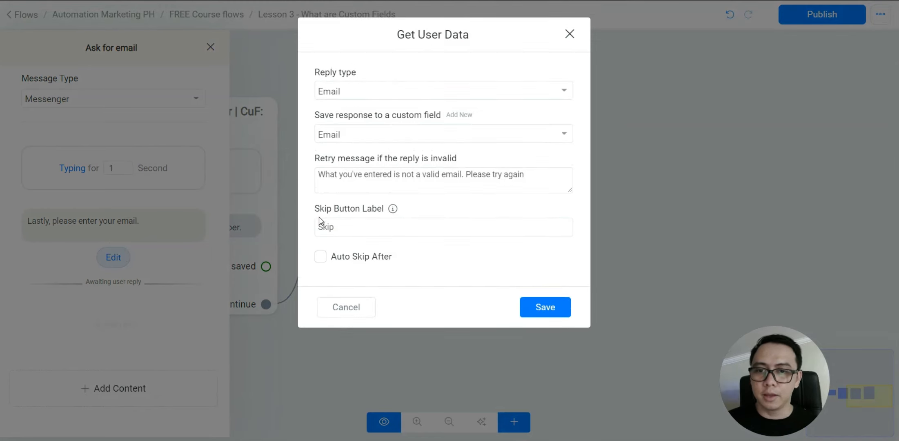
pyautogui.doubleClick(356, 227)
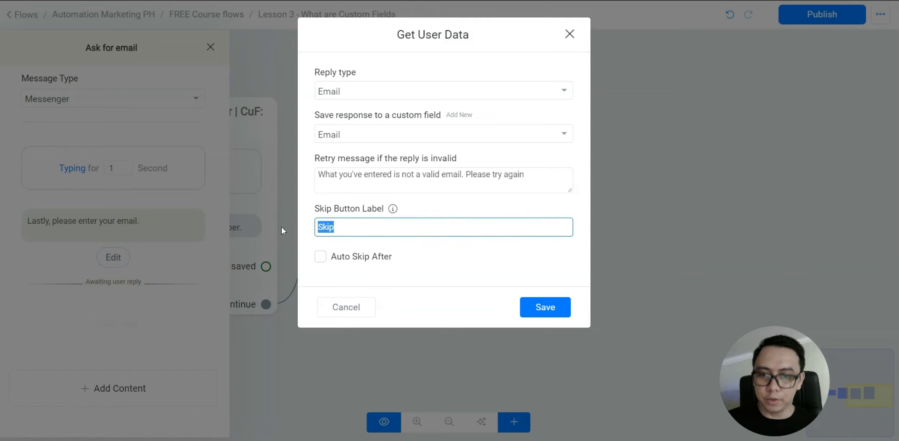
pyautogui.press('BackSpace')
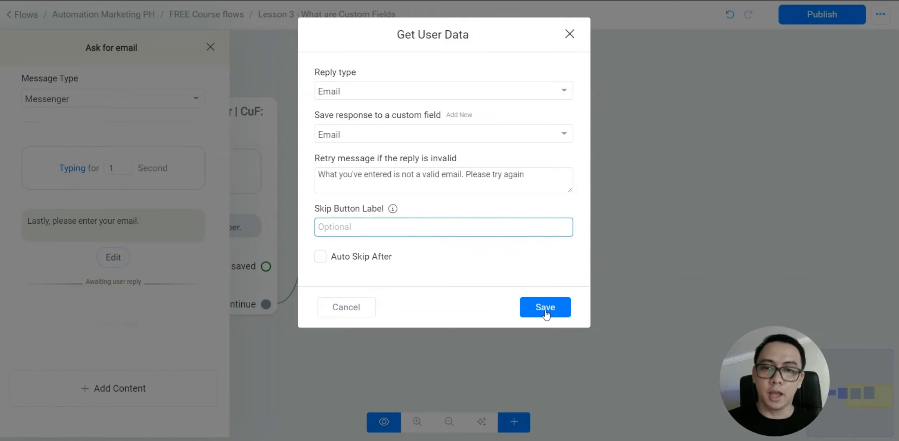
pyautogui.click(380, 141)
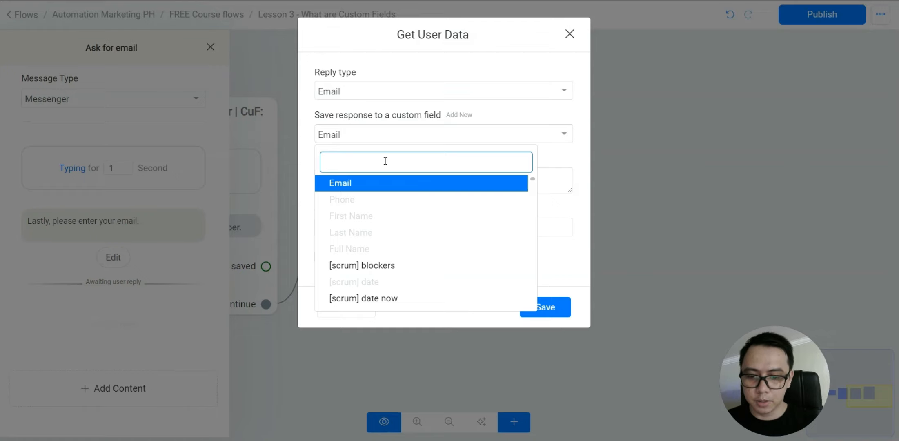
pyautogui.write('fir')
pyautogui.press('BackSpace')
pyautogui.press('BackSpace')
pyautogui.press('BackSpace')
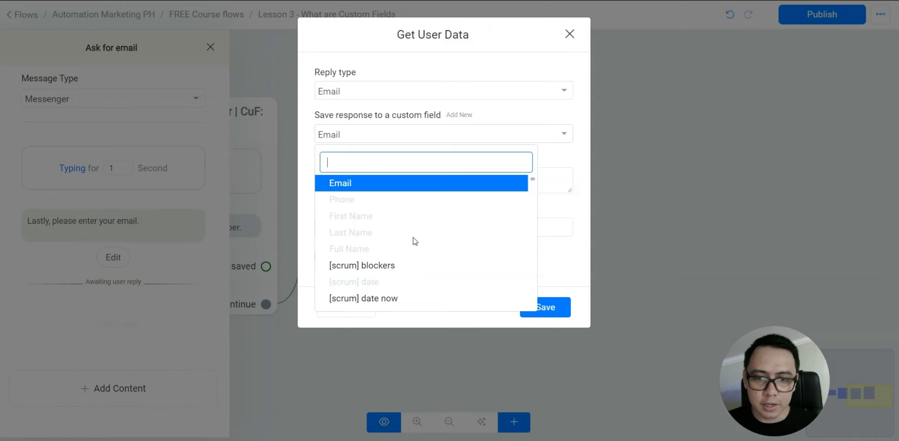
pyautogui.click(570, 274)
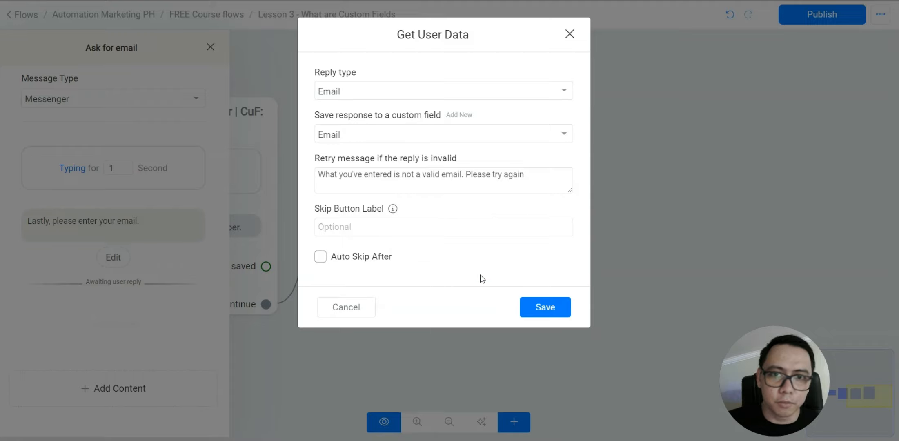
pyautogui.click(545, 307)
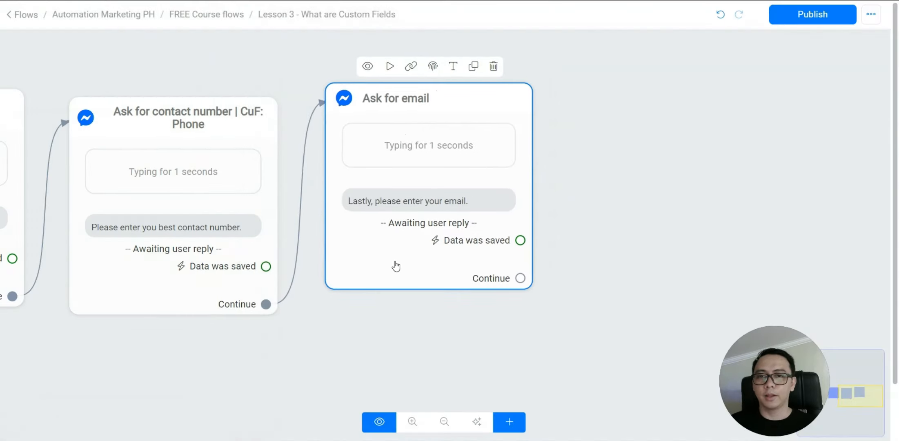
# Drag from Ask for email's Continue port into empty space to create Send Message #1
pyautogui.scroll(-5, 455, 320)
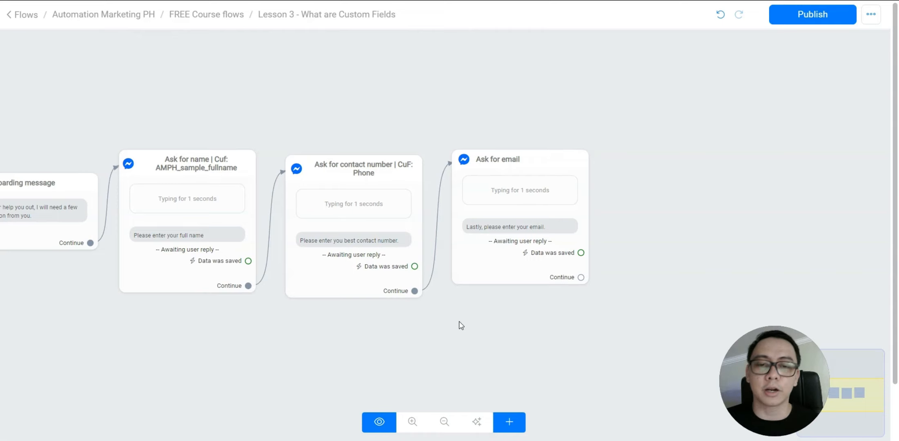
pyautogui.moveTo(579, 282)
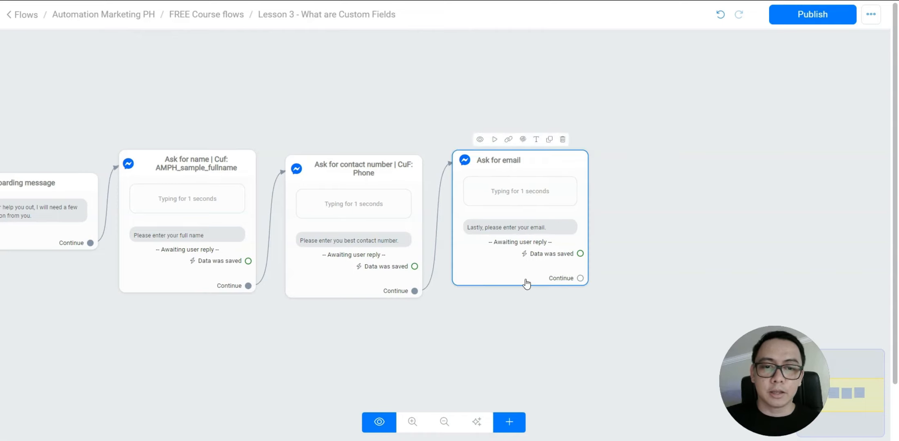
pyautogui.moveTo(537, 345); pyautogui.dragTo(475, 341)
pyautogui.moveTo(87, 188)
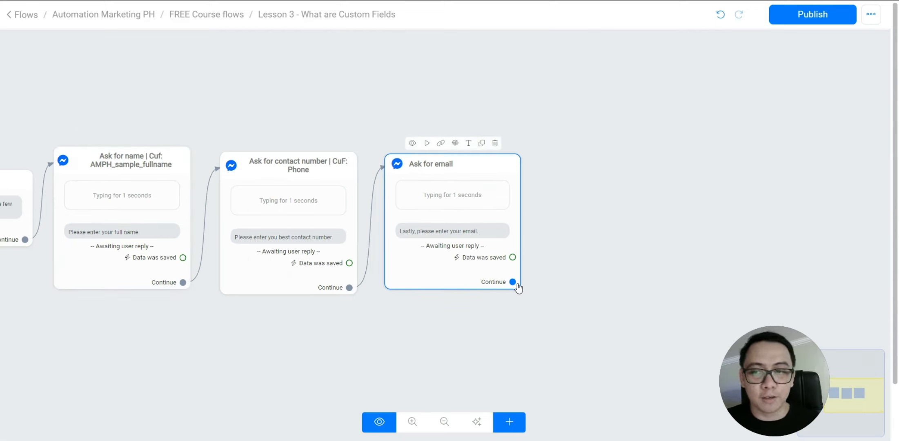
pyautogui.moveTo(588, 281); pyautogui.dragTo(553, 286)
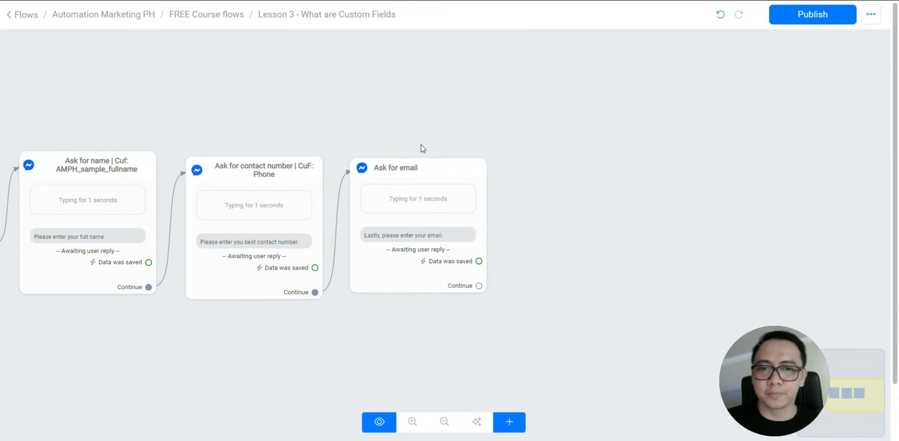
pyautogui.moveTo(480, 286); pyautogui.dragTo(551, 130)
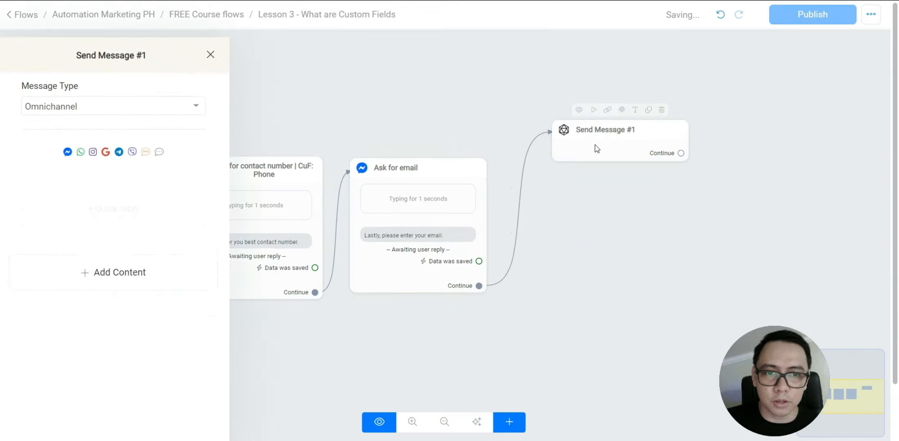
# Set the new step's channel to Messenger and rename it 'Confirm information given by user'
pyautogui.click(118, 100)
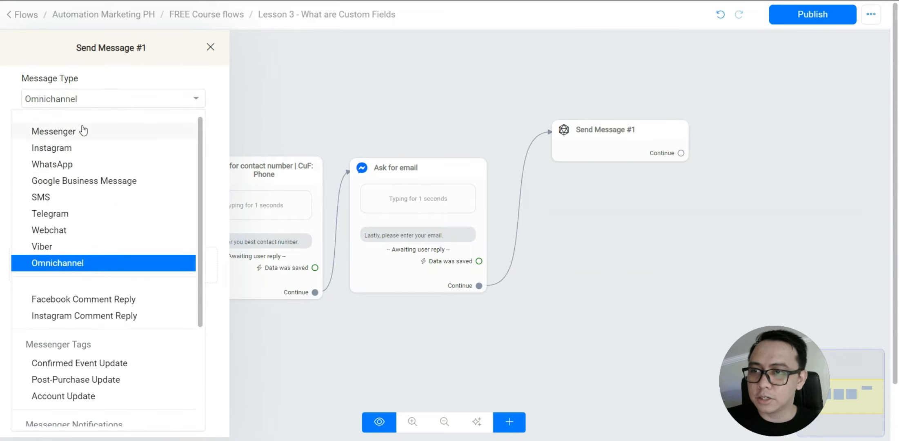
pyautogui.click(85, 131)
pyautogui.click(127, 50)
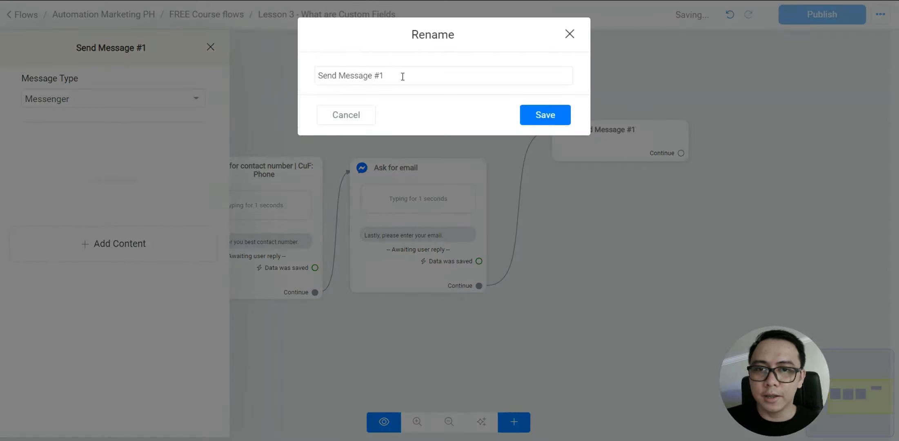
pyautogui.hotkey('ctrl', 'a')
pyautogui.write('Confirm ')
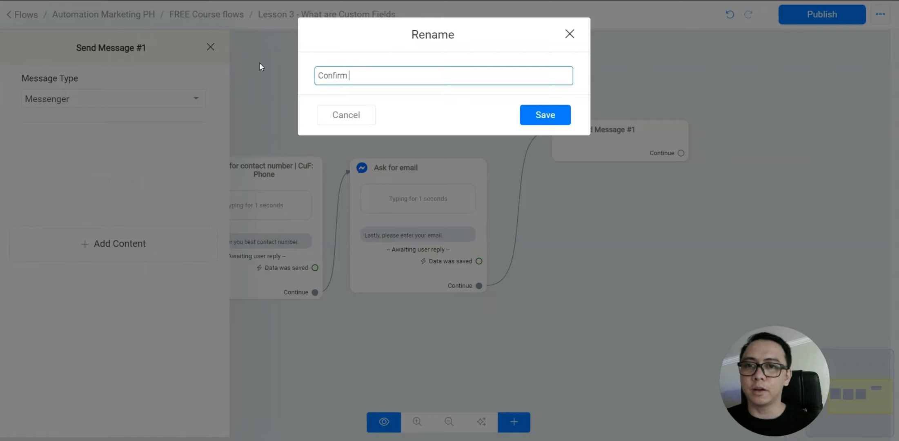
pyautogui.write('information ')
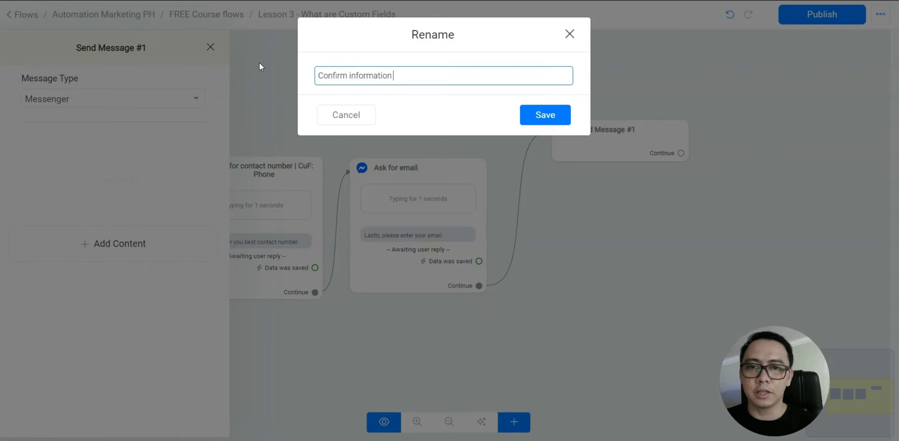
pyautogui.write('given by user')
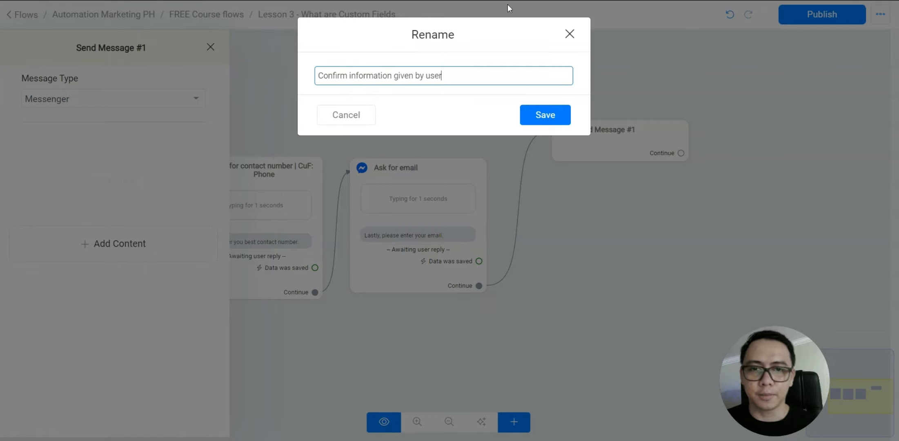
pyautogui.click(553, 128)
# Add a text block reading 'Alright! Please confirm if the information below is correct.'
pyautogui.click(125, 253)
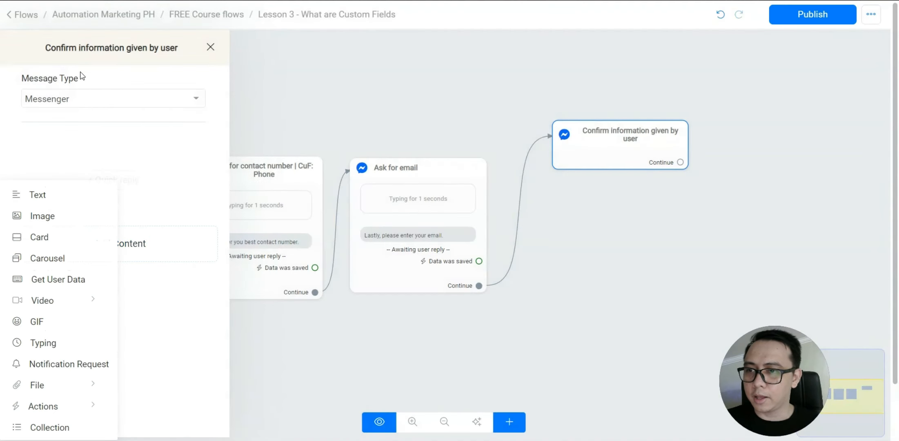
pyautogui.click(46, 197)
pyautogui.click(97, 165)
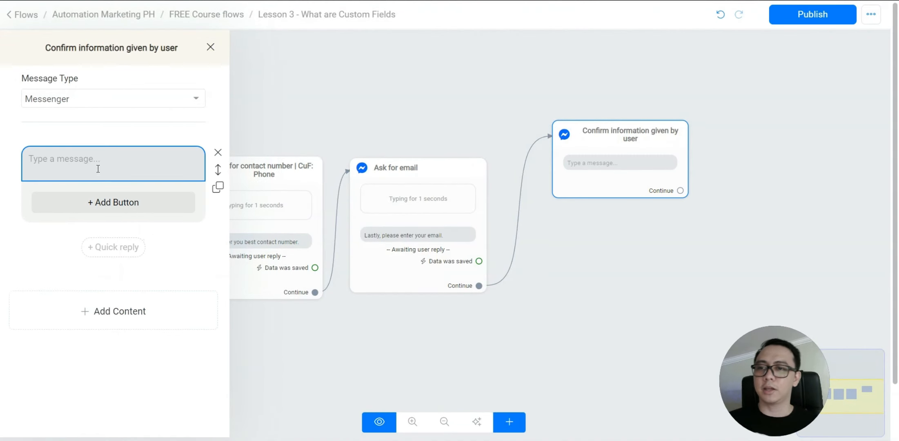
pyautogui.write('Alright! ')
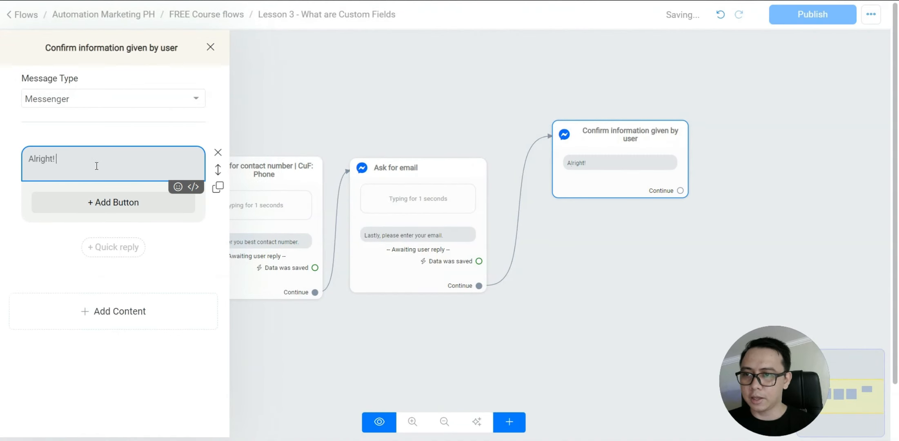
pyautogui.write('Please confirm ')
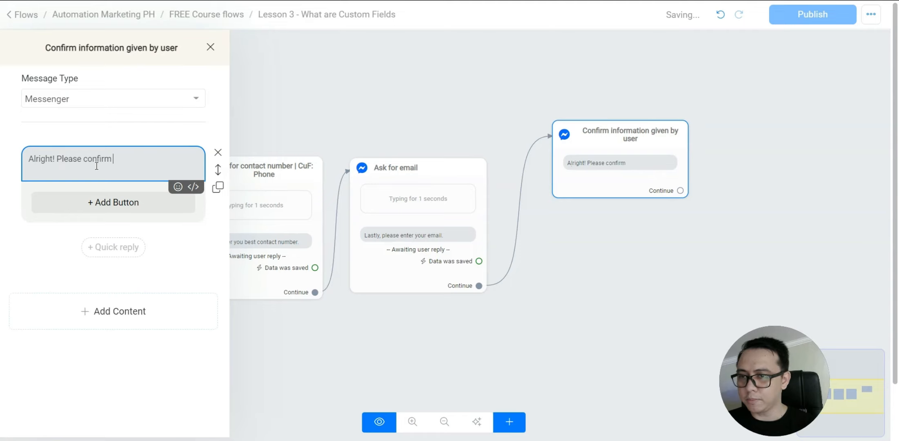
pyautogui.write('if the information b')
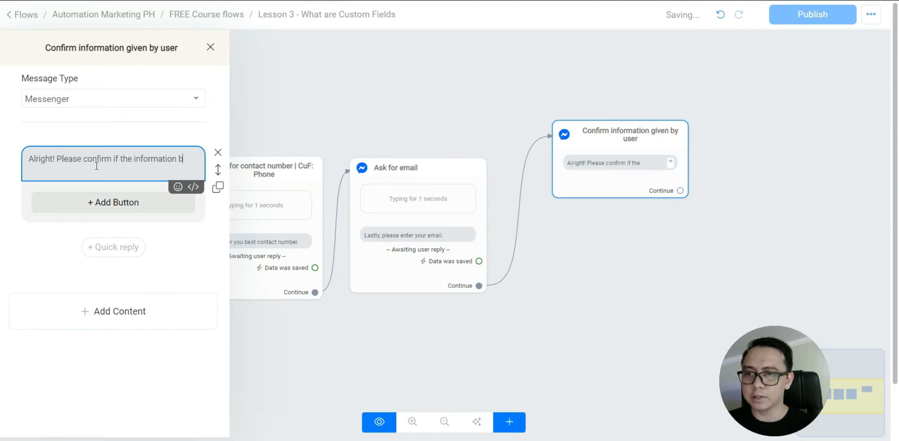
pyautogui.write('elow is correc')
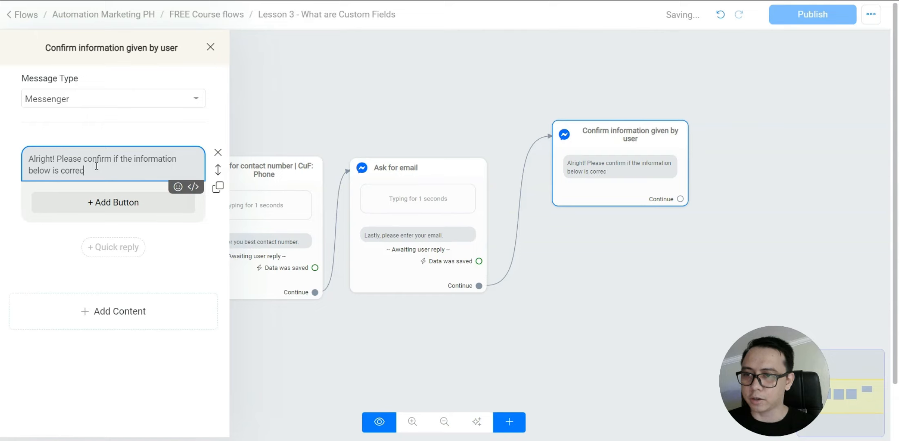
pyautogui.write('t.')
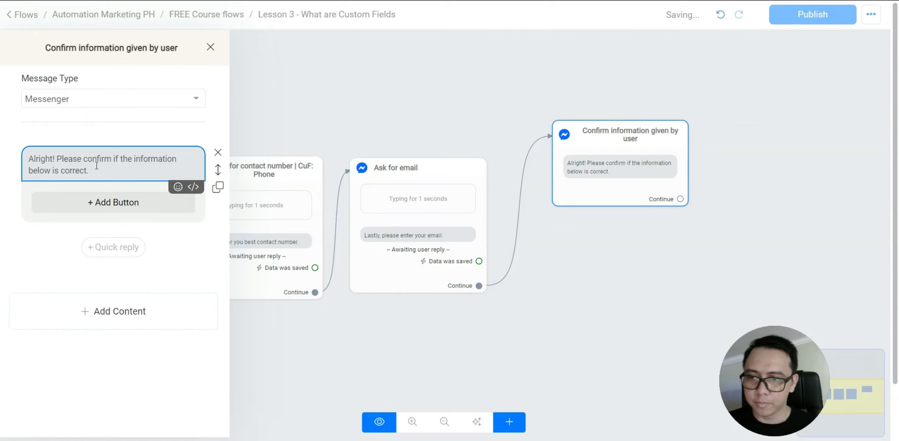
pyautogui.click(134, 303)
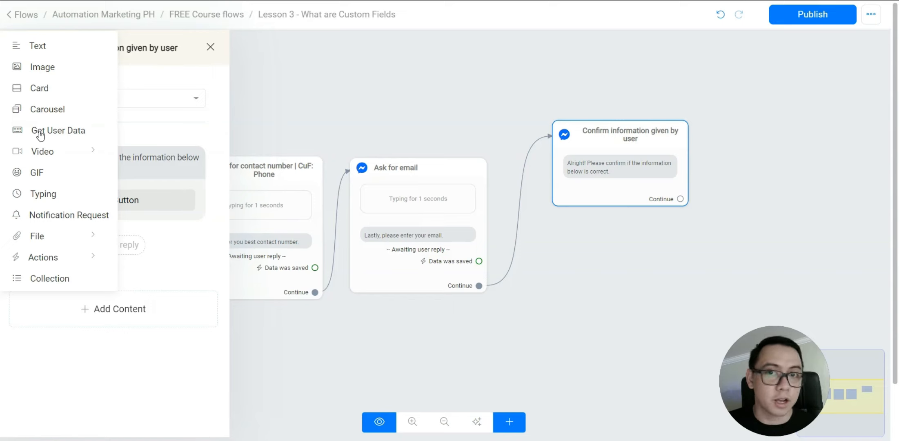
# Add a Get User Data block whose message begins 'Name: {'
pyautogui.click(40, 132)
pyautogui.click(87, 255)
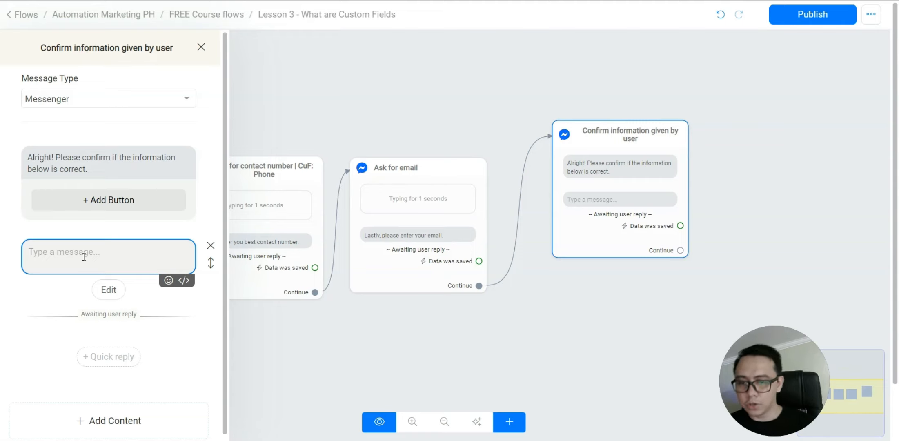
pyautogui.write('nam')
pyautogui.press('BackSpace')
pyautogui.press('BackSpace')
pyautogui.press('BackSpace')
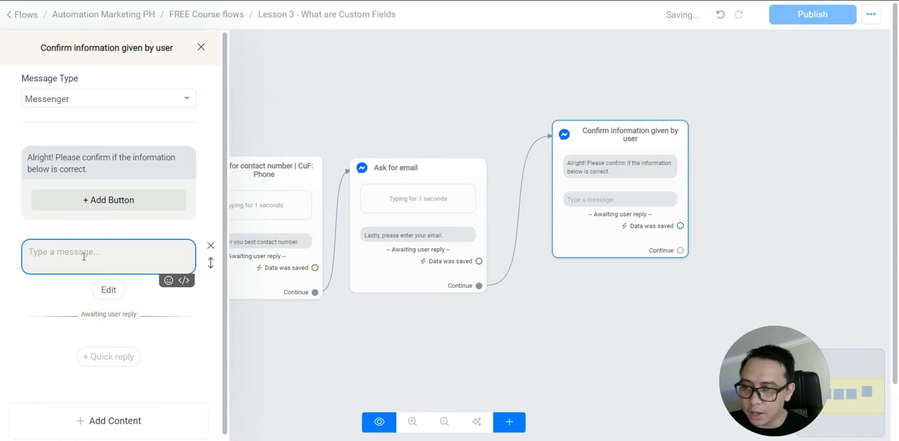
pyautogui.write('Name: ')
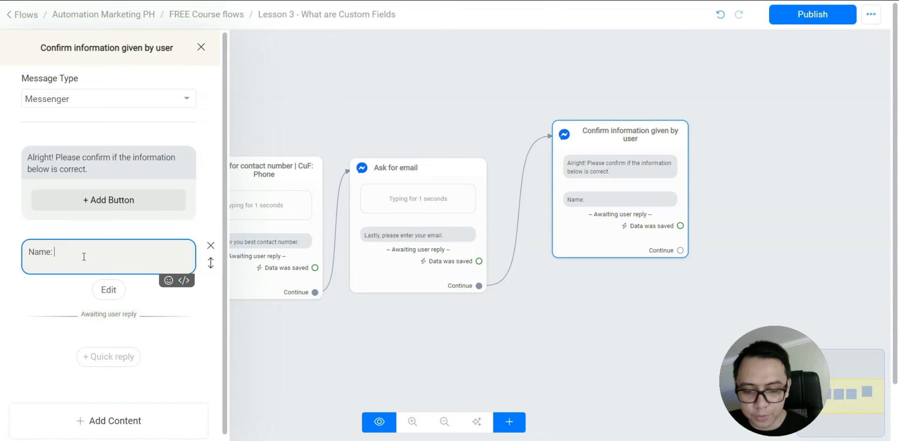
pyautogui.write('{')
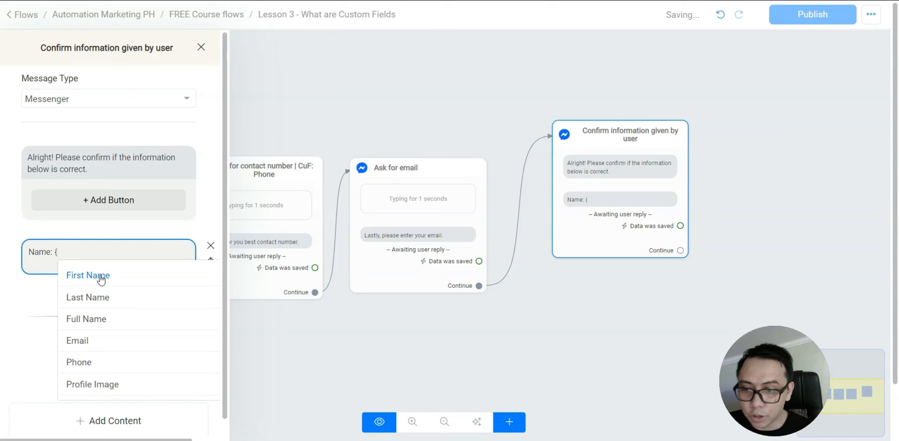
# Scroll through the user-field suggestion list to find the right field
pyautogui.scroll(-4, 117, 302)
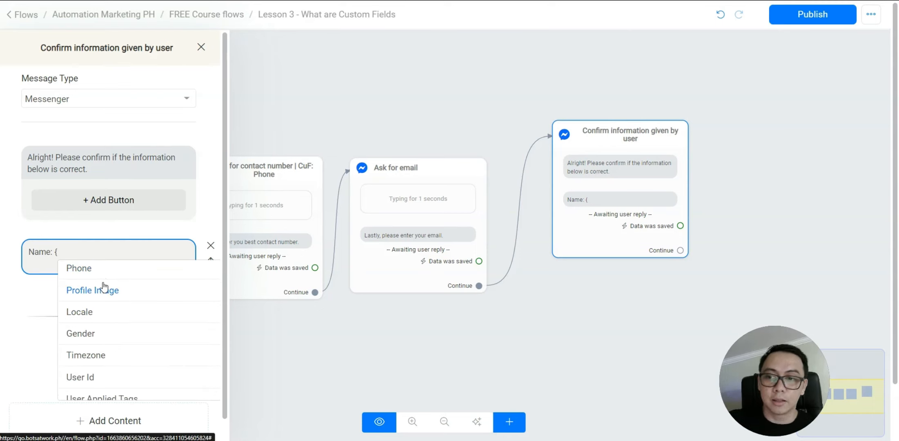
pyautogui.scroll(-2, 102, 291)
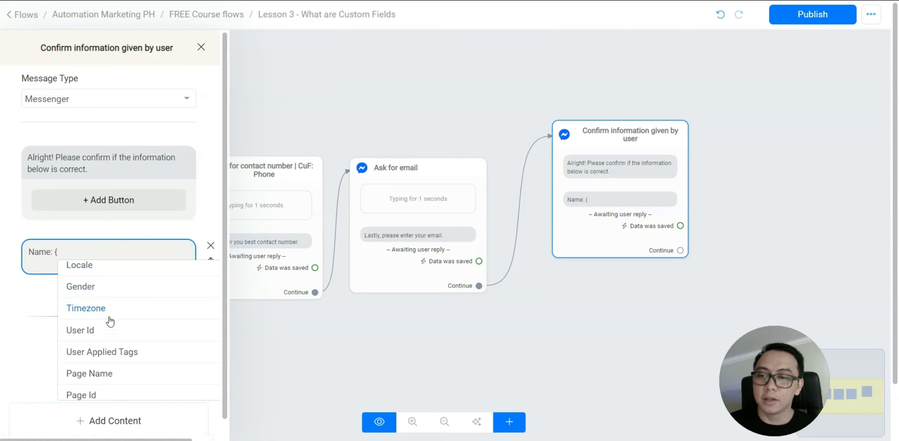
pyautogui.scroll(6, 110, 318)
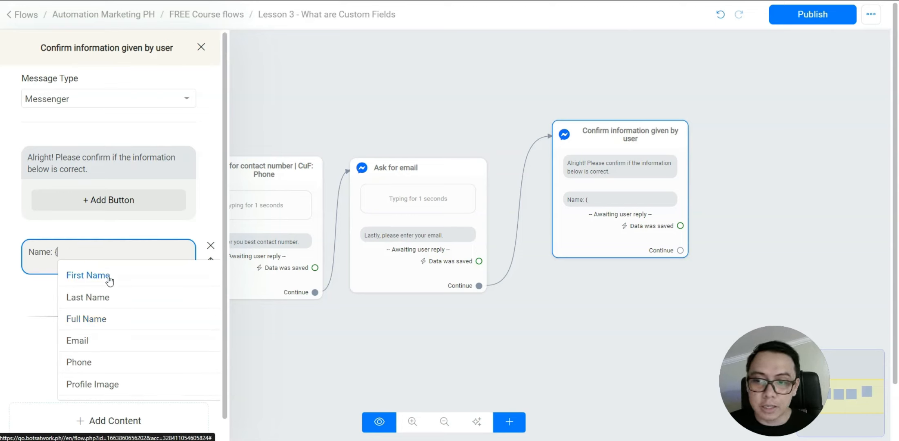
pyautogui.scroll(-2, 90, 329)
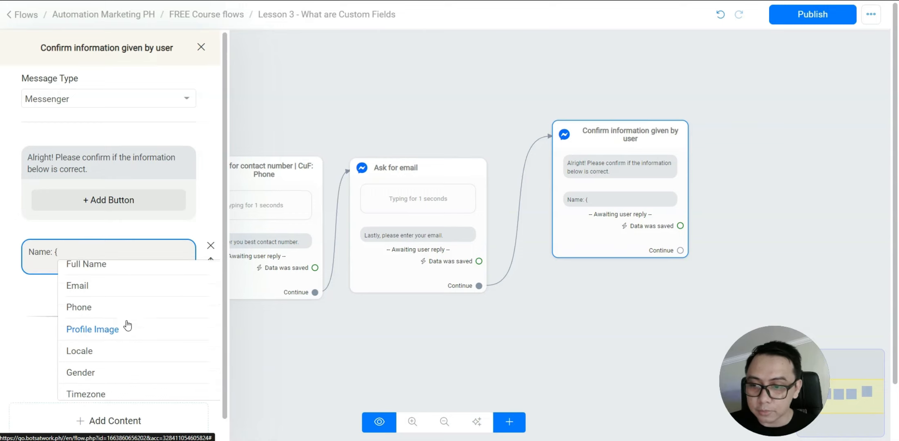
pyautogui.scroll(-2, 122, 325)
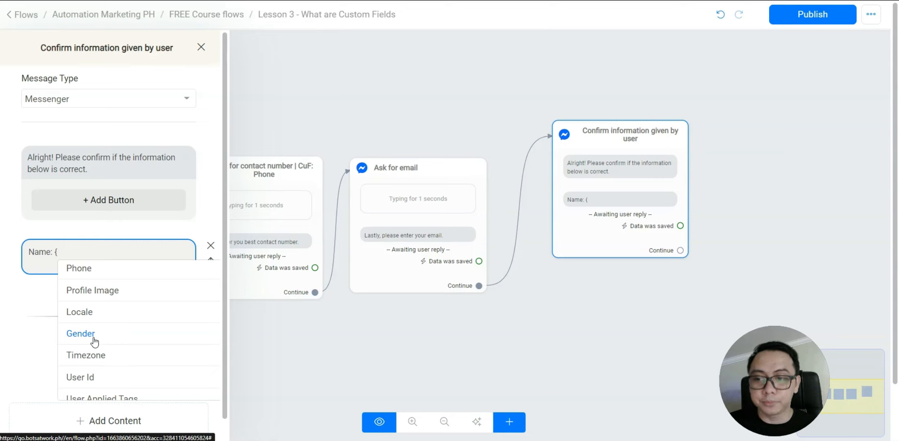
pyautogui.scroll(-2, 94, 361)
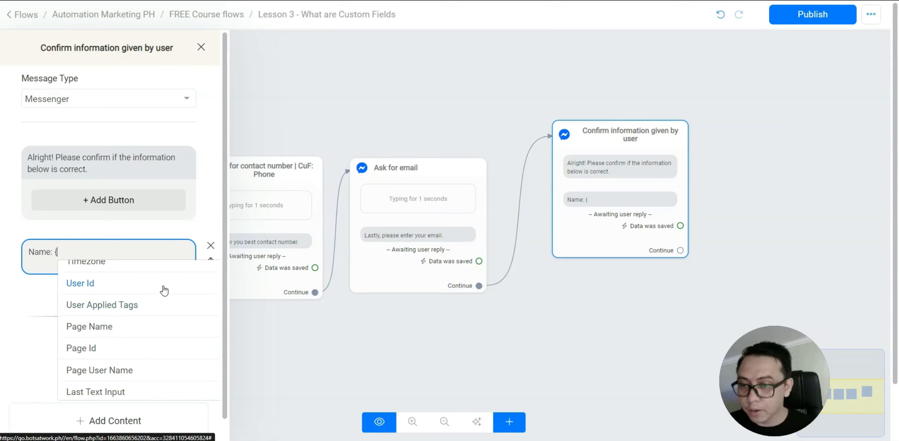
pyautogui.scroll(-3, 159, 311)
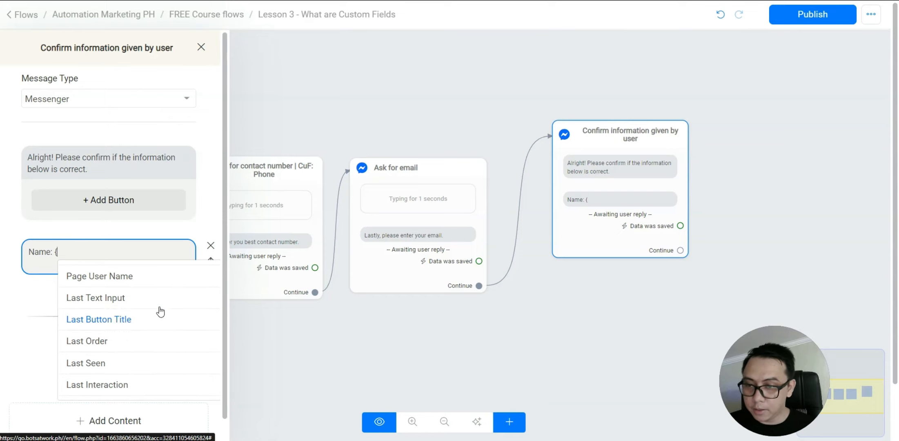
pyautogui.scroll(-1, 133, 316)
pyautogui.scroll(3, 131, 315)
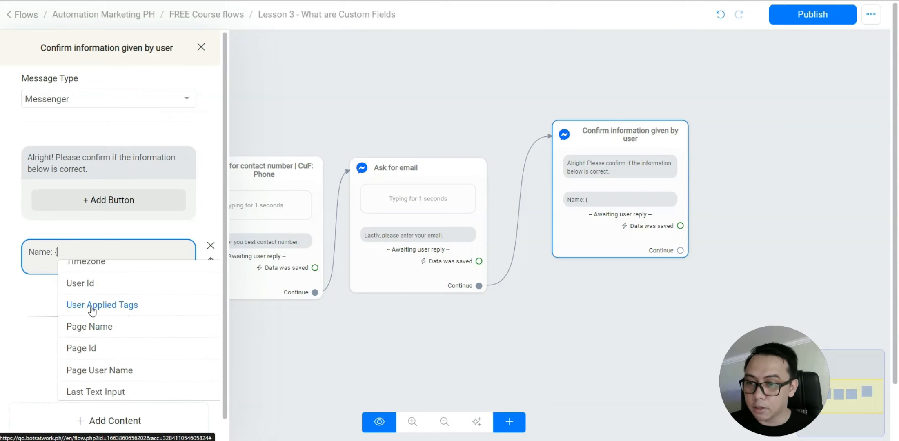
pyautogui.scroll(2, 91, 284)
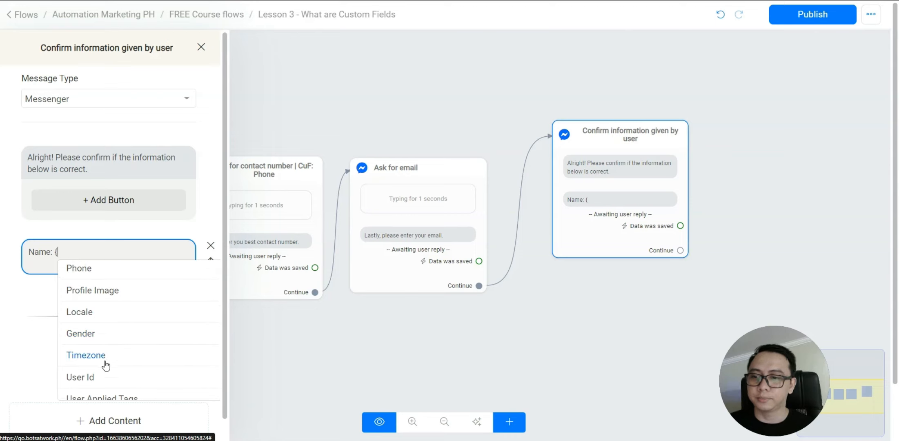
pyautogui.scroll(2, 103, 311)
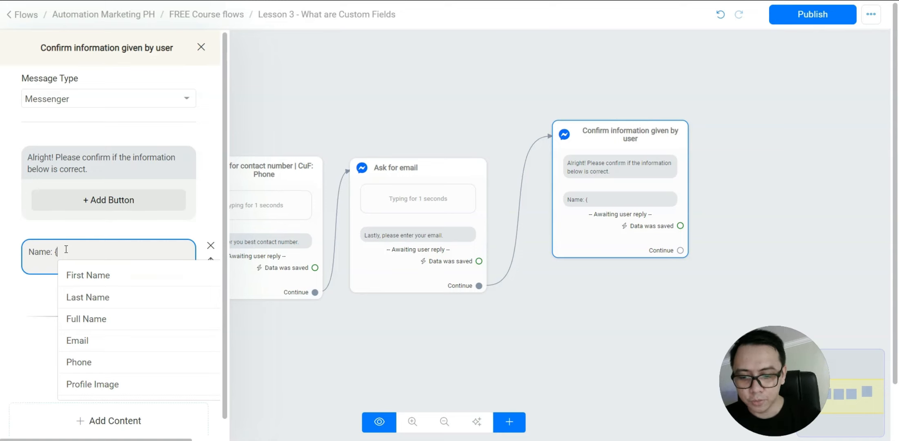
# Insert the AMPH_sample_fullname field after 'Name:' and start a new line
pyautogui.write('amph')
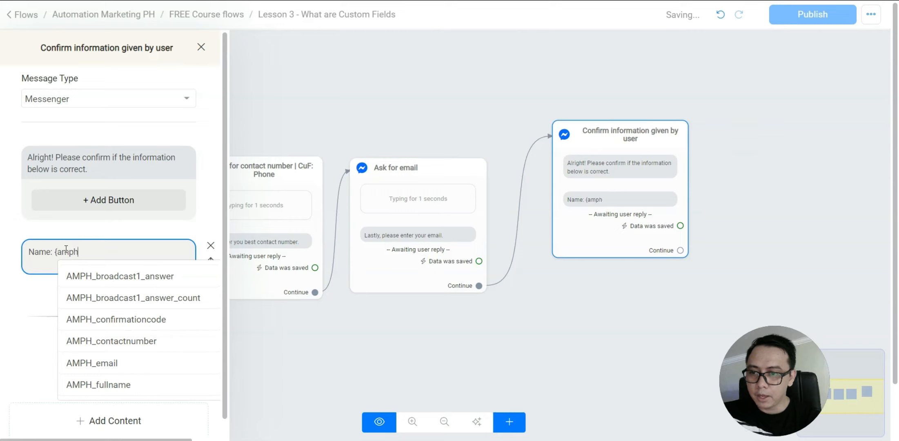
pyautogui.write('_sam')
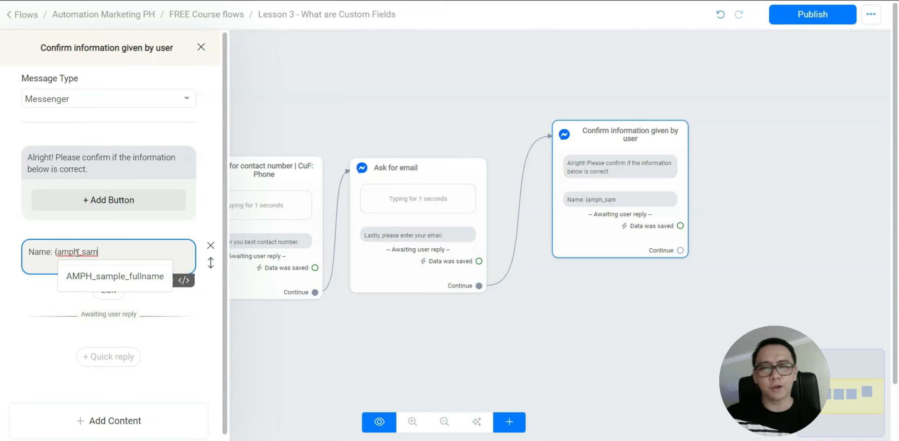
pyautogui.click(108, 277)
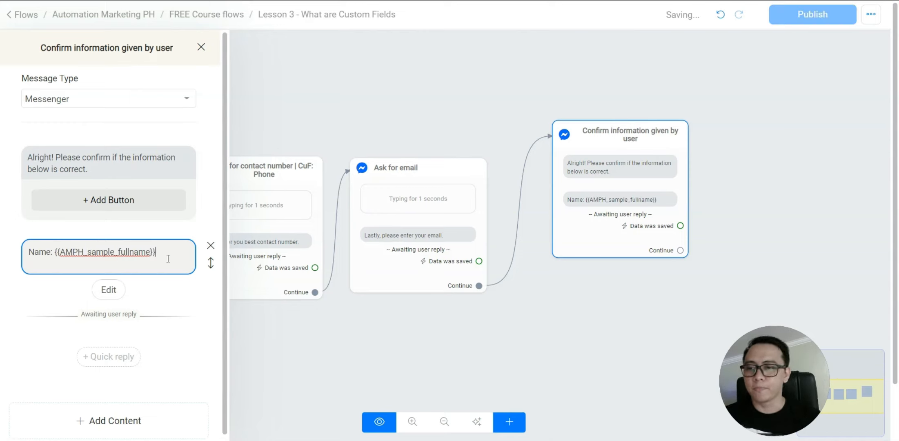
pyautogui.press('Return')
pyautogui.press('Return')
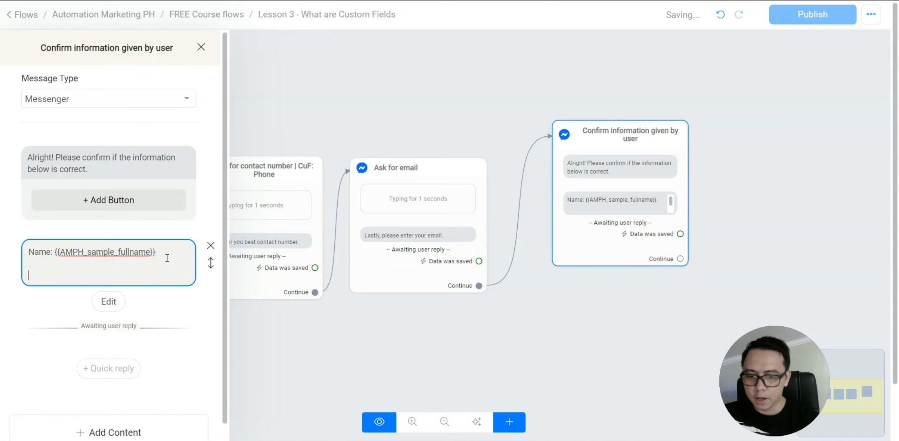
# Add a 'Contact No: {{phone}}' line, removing the extra brace, then begin a new line
pyautogui.write('Phone')
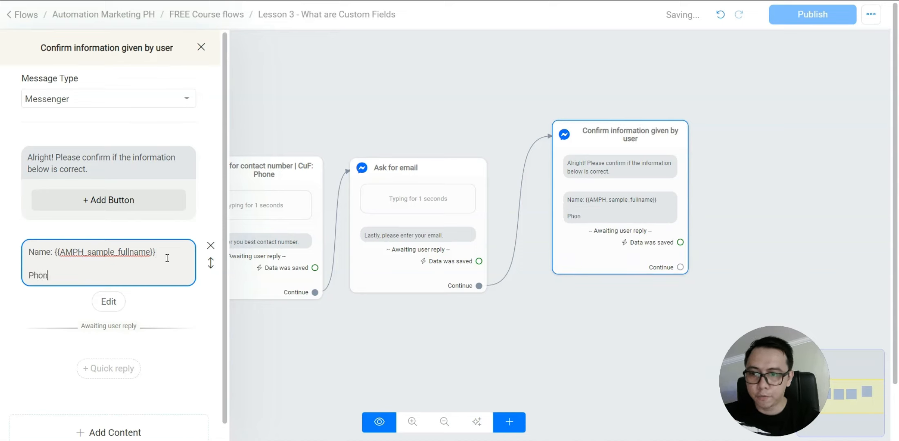
pyautogui.press('BackSpace')
pyautogui.press('BackSpace')
pyautogui.press('BackSpace')
pyautogui.press('BackSpace')
pyautogui.press('BackSpace')
pyautogui.write('Cont')
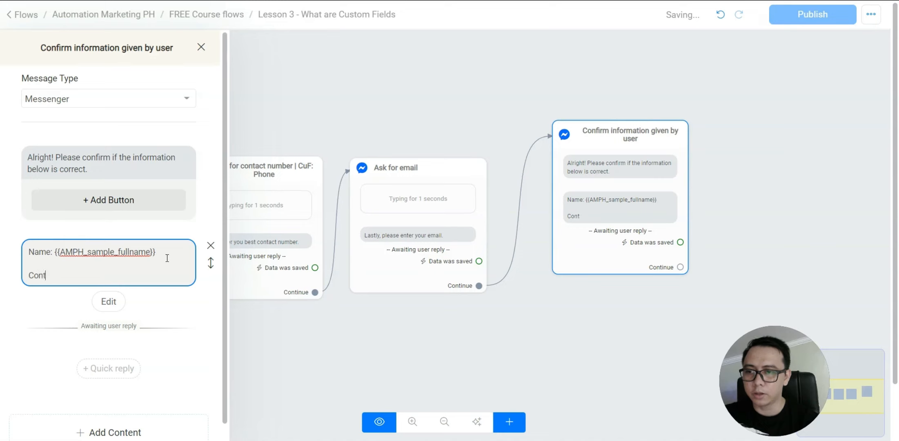
pyautogui.write('act No: {{')
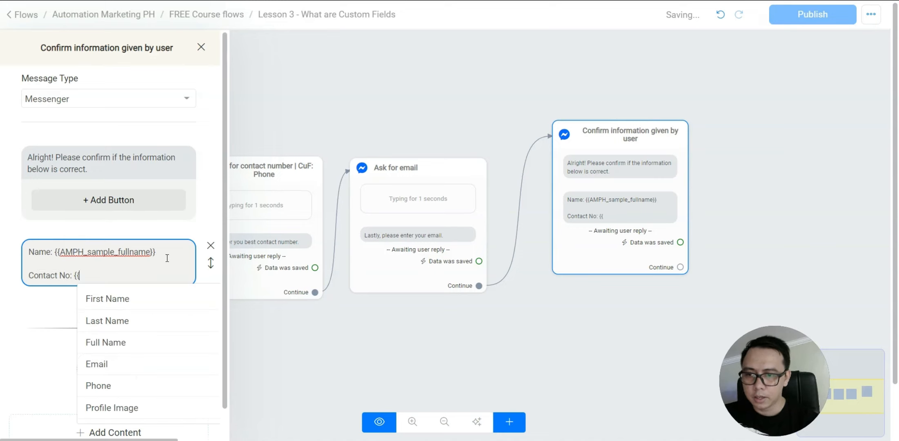
pyautogui.click(97, 386)
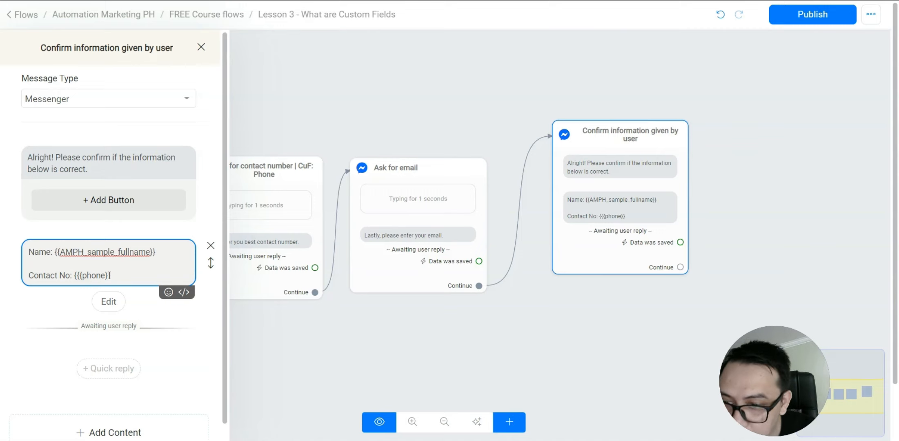
pyautogui.click(76, 275)
pyautogui.press('BackSpace')
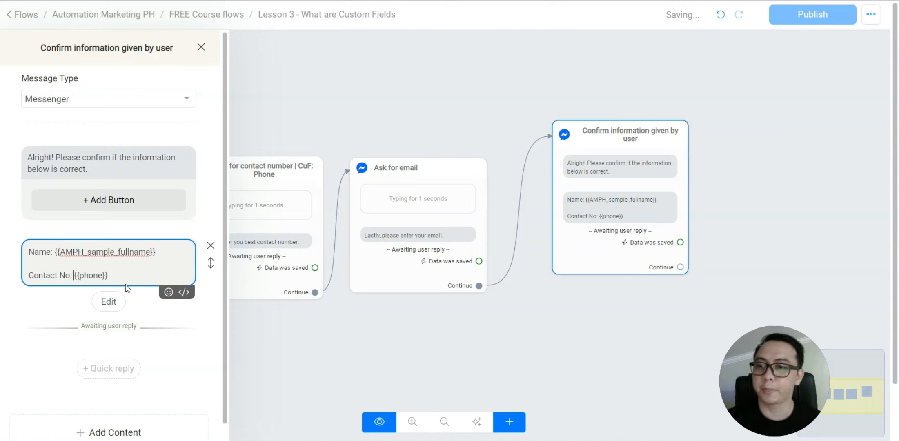
pyautogui.click(126, 278)
pyautogui.press('Return')
pyautogui.press('Return')
# Add the line 'Email: {{email}}' by picking Email from the field suggestions
pyautogui.write('Ema')
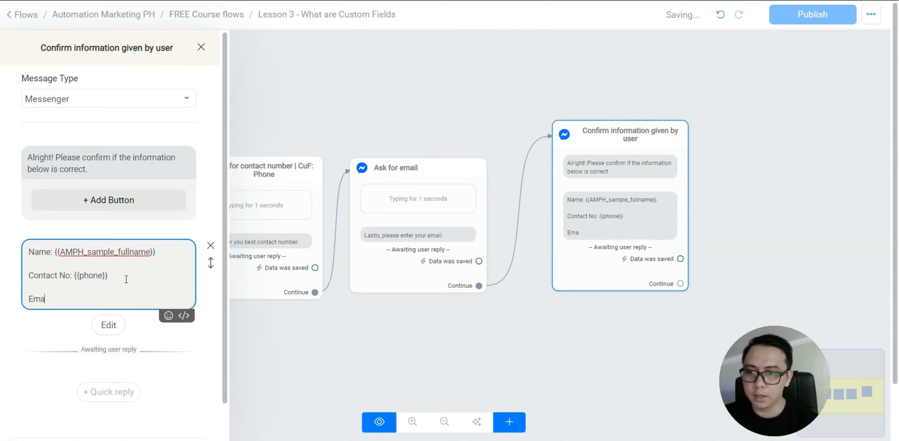
pyautogui.write('il: {')
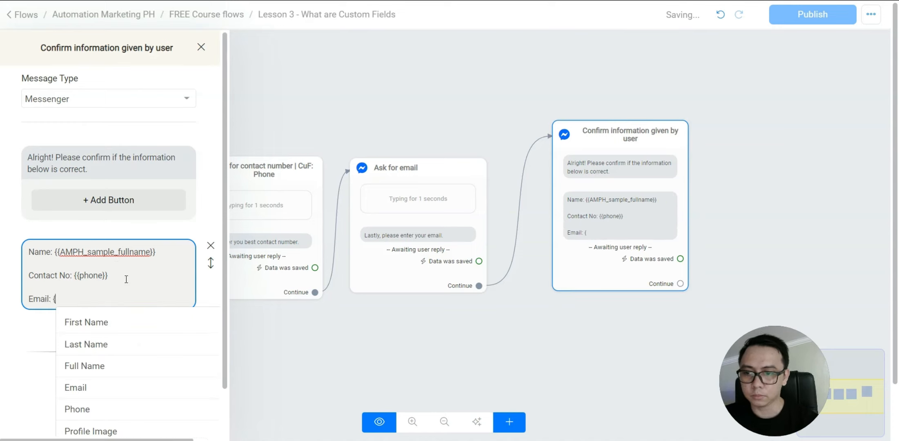
pyautogui.write('em')
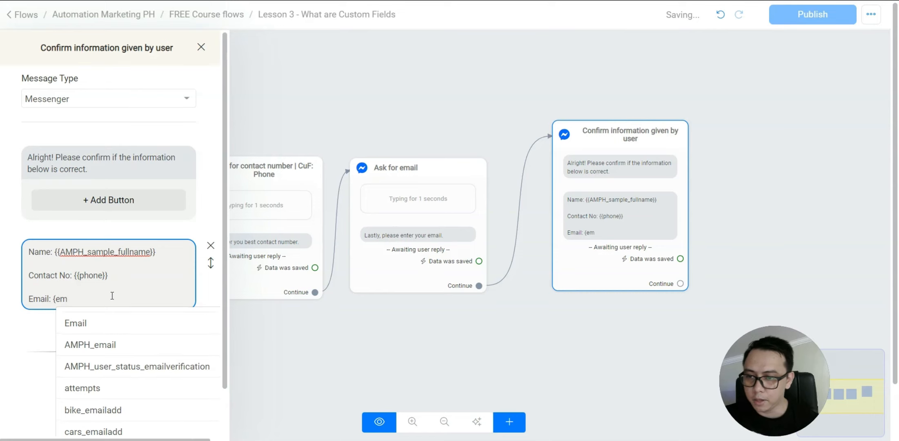
pyautogui.click(110, 324)
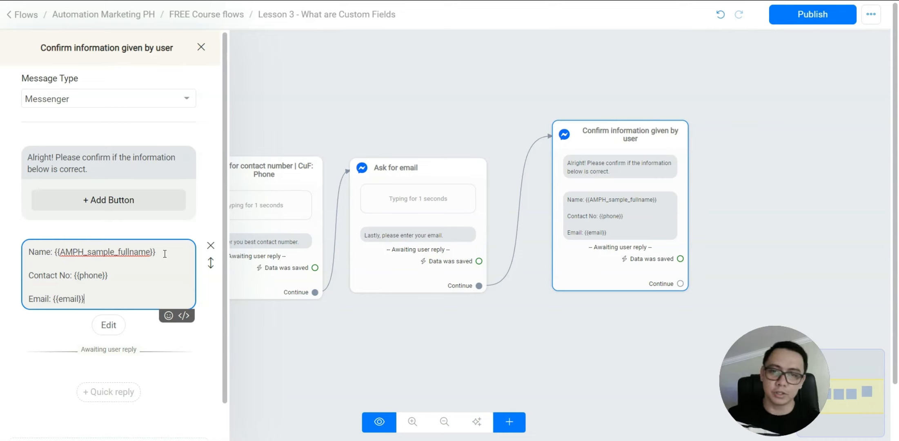
# Set the reply type to Multiple choice, stored in the 'response' custom field
pyautogui.click(109, 324)
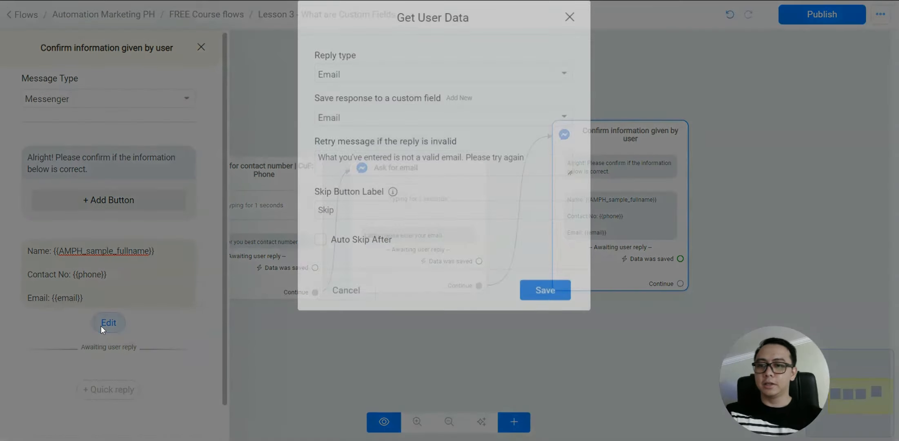
pyautogui.click(348, 97)
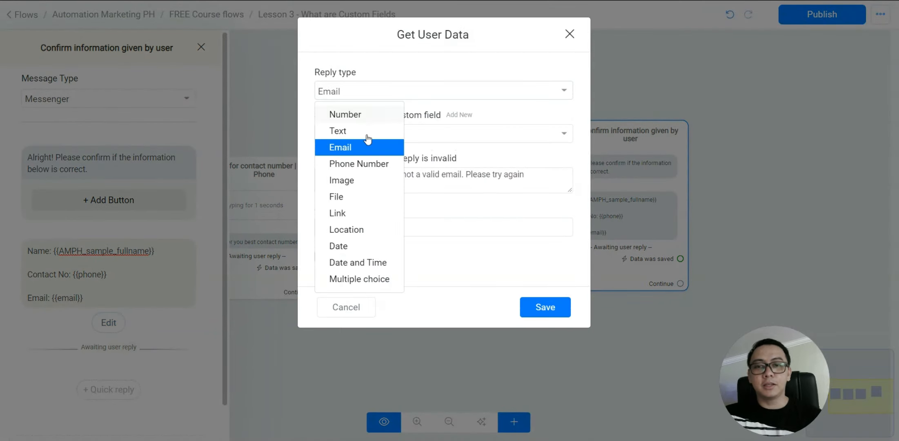
pyautogui.click(367, 280)
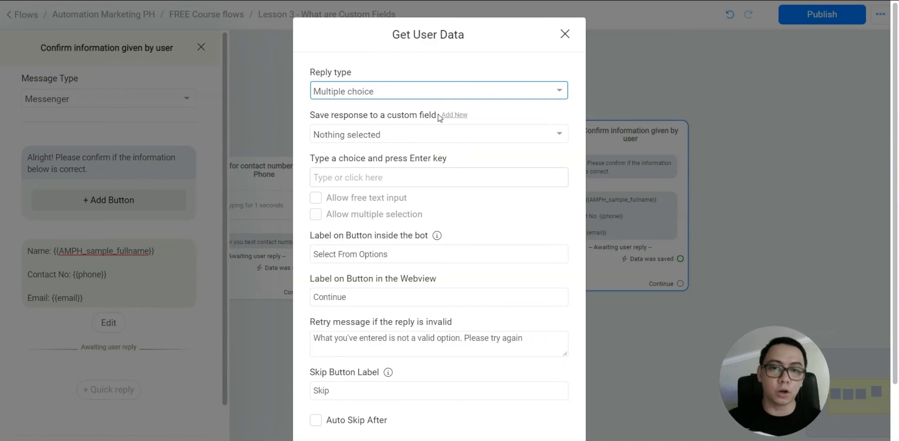
pyautogui.click(441, 135)
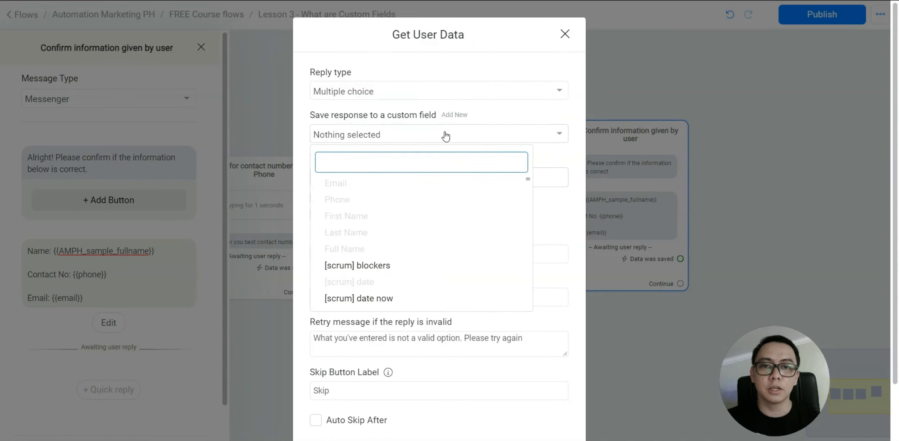
pyautogui.write('respo')
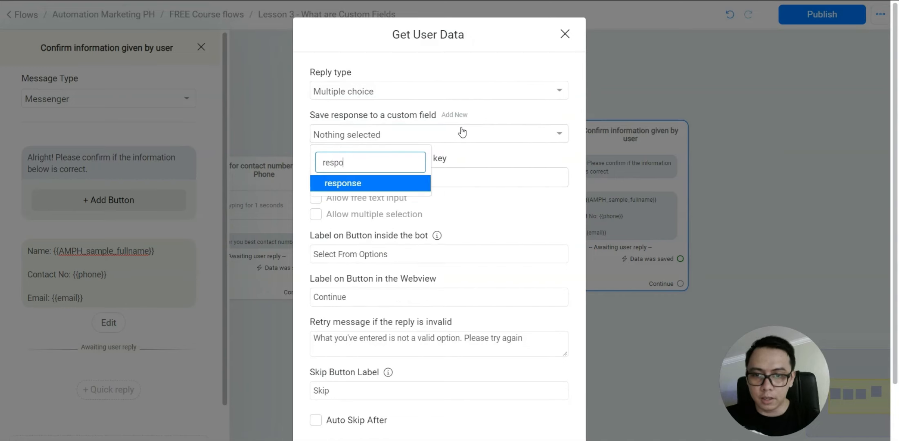
pyautogui.click(368, 189)
pyautogui.click(326, 171)
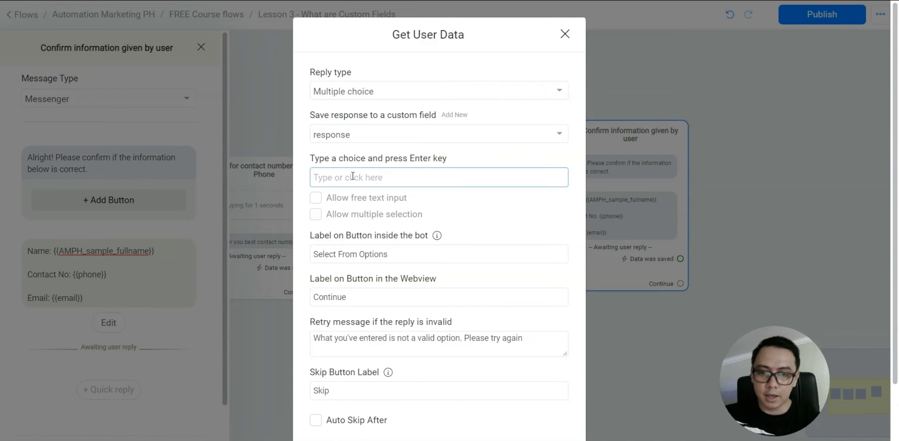
# Replace the Yes choice with the choices 'That's correct' and 'Update information'
pyautogui.write('Yes')
pyautogui.press('Return')
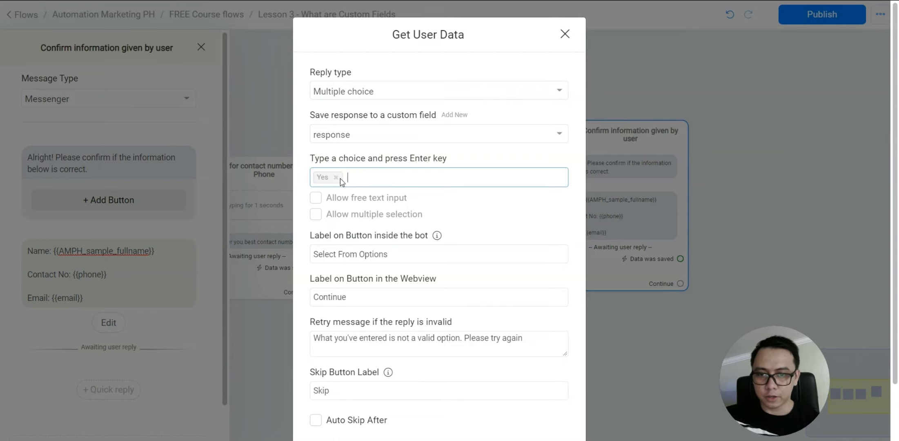
pyautogui.click(336, 178)
pyautogui.write('T')
pyautogui.write('h')
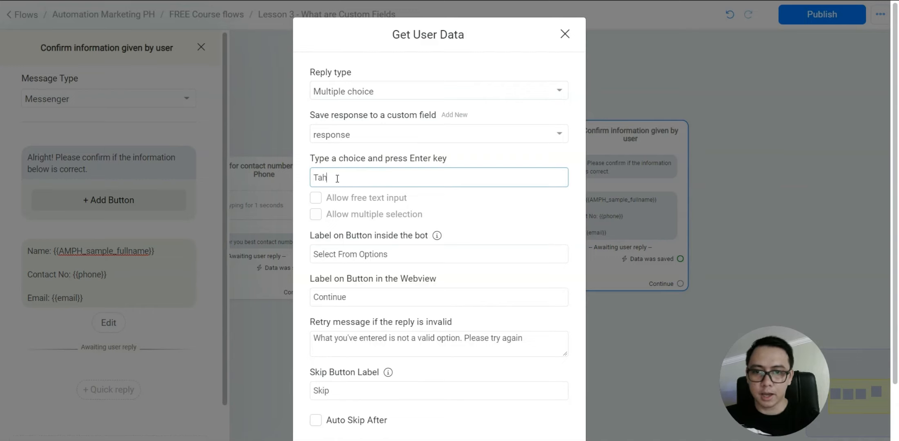
pyautogui.write("at's correct")
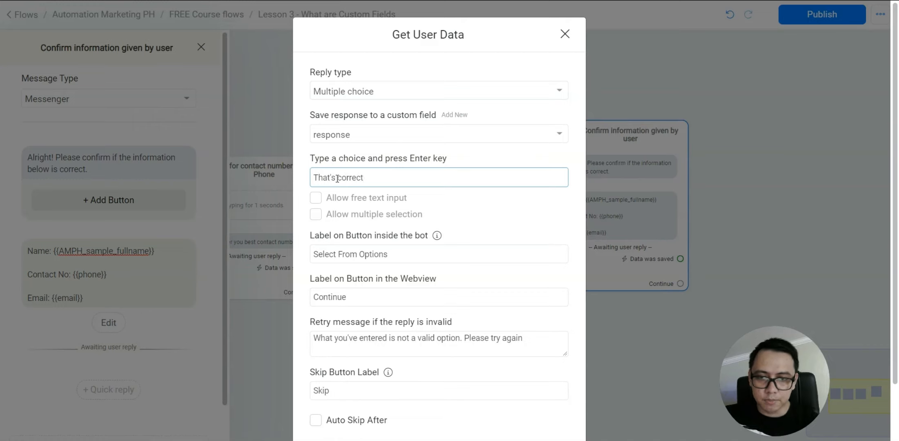
pyautogui.press('Return')
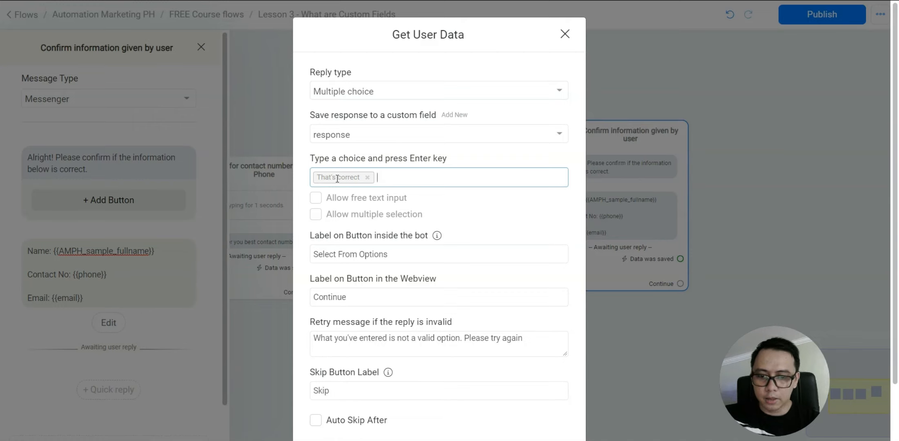
pyautogui.write('Needs')
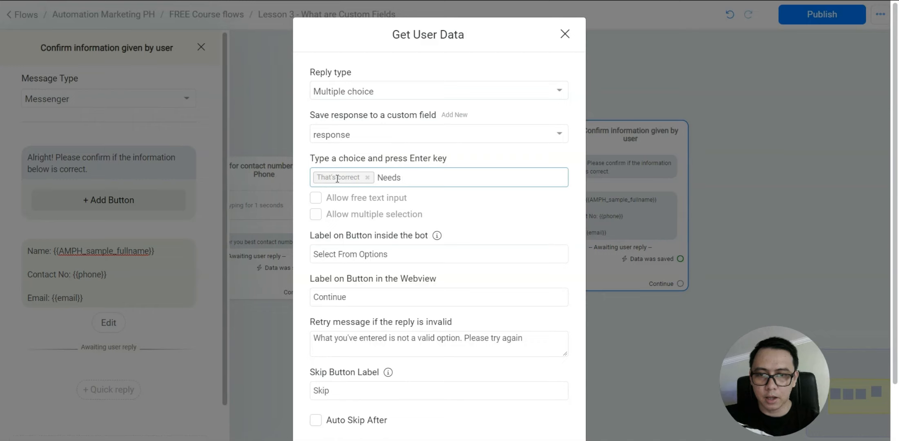
pyautogui.press('BackSpace')
pyautogui.press('BackSpace')
pyautogui.press('BackSpace')
pyautogui.press('BackSpace')
pyautogui.write('e')
pyautogui.press('BackSpace')
pyautogui.write('Update inf')
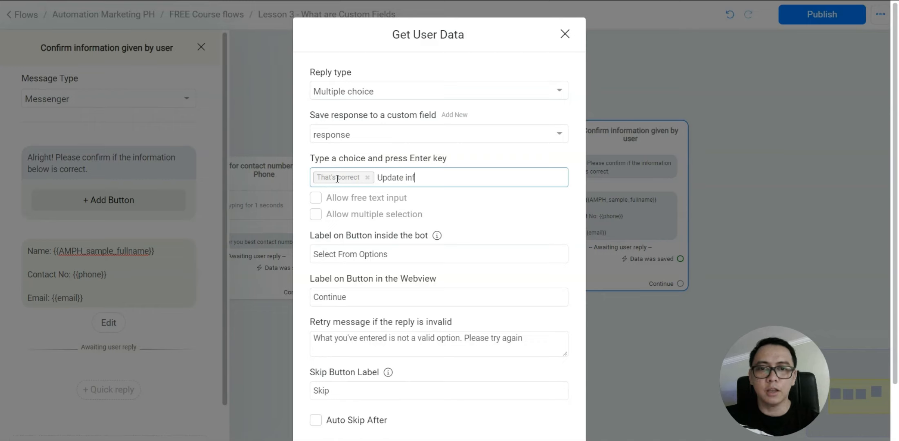
pyautogui.write('ormation')
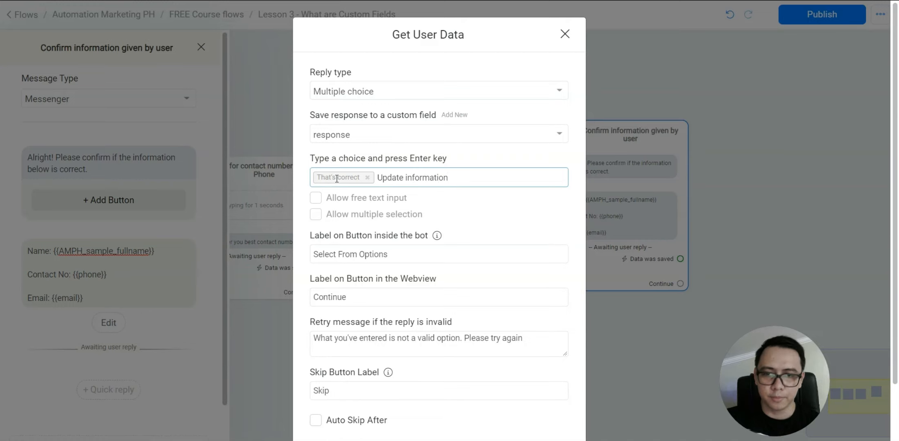
pyautogui.press('Return')
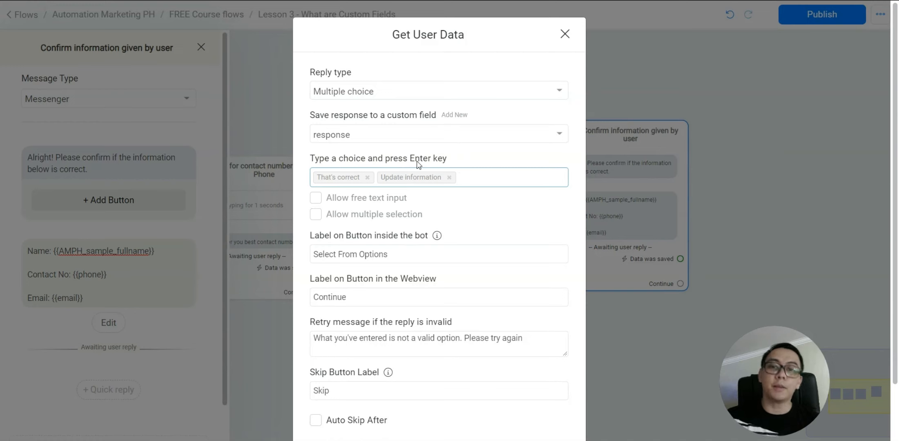
# Clear the Skip Button Label field and save the multiple-choice reply settings
pyautogui.scroll(-2, 410, 234)
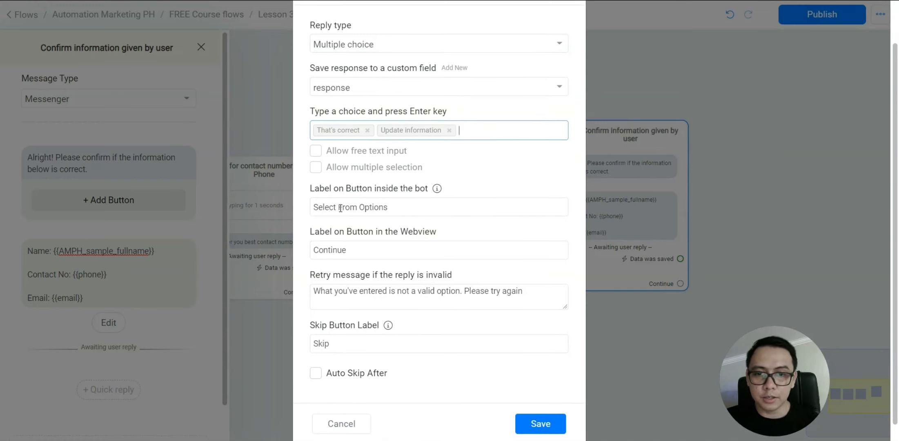
pyautogui.scroll(-1, 363, 281)
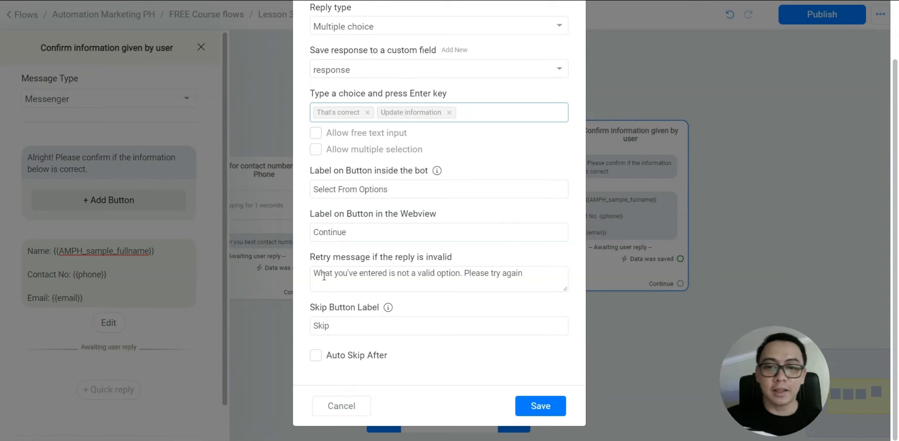
pyautogui.scroll(2, 342, 190)
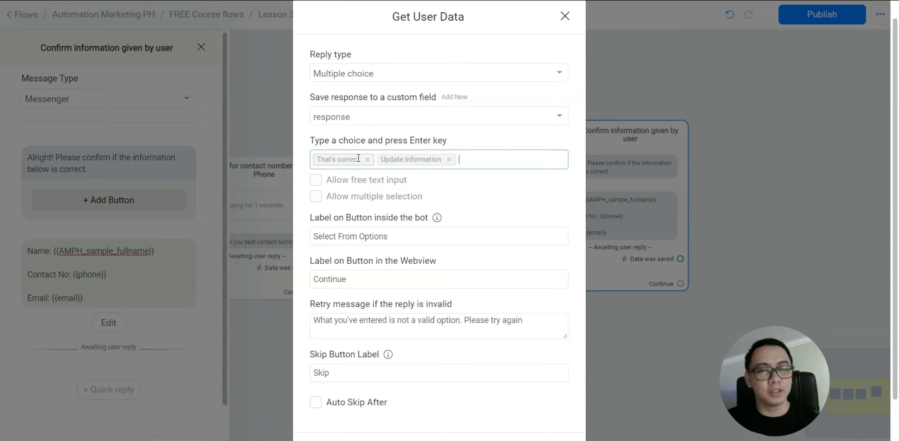
pyautogui.scroll(-2, 383, 249)
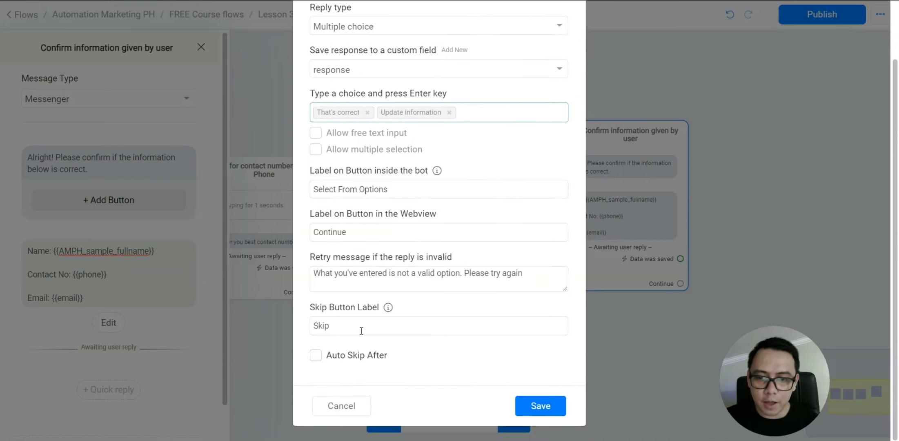
pyautogui.moveTo(350, 326); pyautogui.dragTo(306, 327)
pyautogui.press('BackSpace')
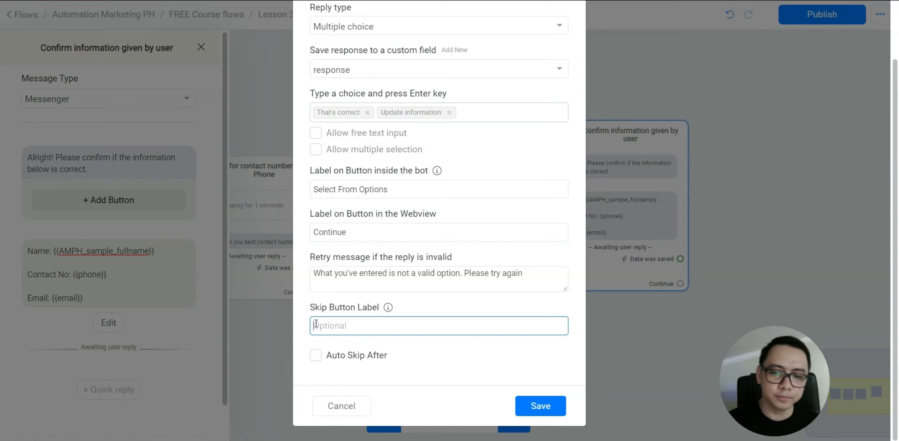
pyautogui.click(548, 406)
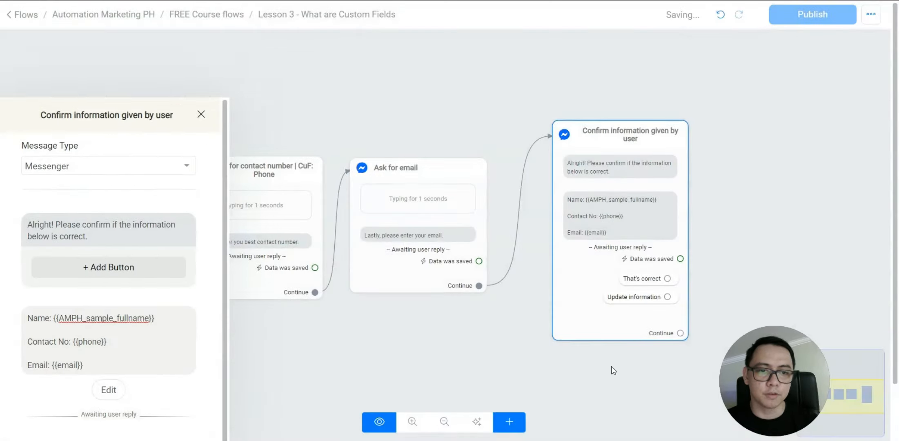
# Rearrange the canvas and pull a new message step off the 'That's correct' choice
pyautogui.click(613, 370)
pyautogui.moveTo(602, 338); pyautogui.dragTo(574, 327)
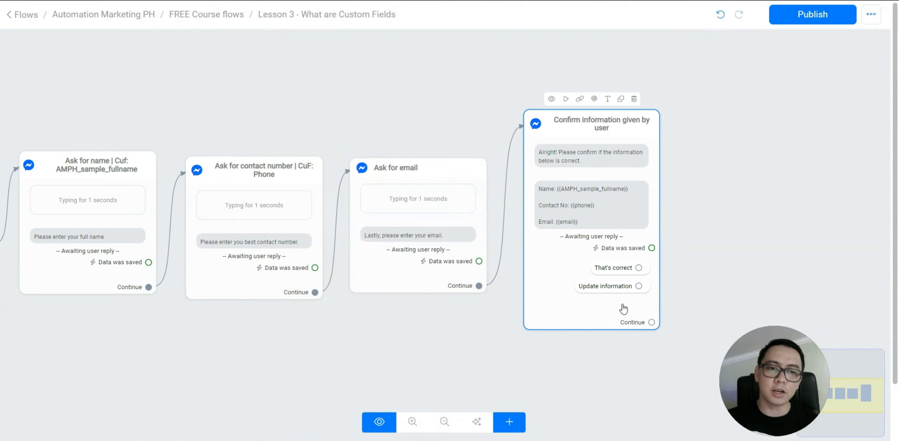
pyautogui.scroll(2, 708, 272)
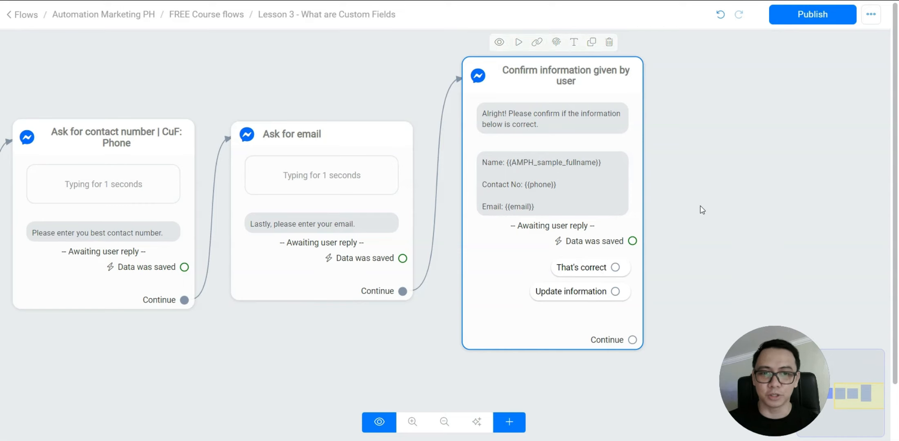
pyautogui.scroll(-3, 701, 209)
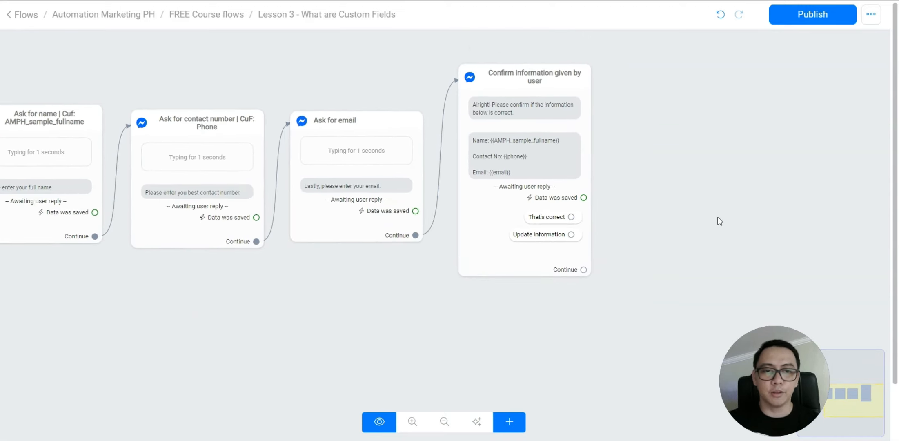
pyautogui.moveTo(718, 218); pyautogui.dragTo(687, 261)
pyautogui.moveTo(541, 260); pyautogui.dragTo(644, 149)
# Rename the new step 'Confirmation message' and make it a Messenger message
pyautogui.click(114, 48)
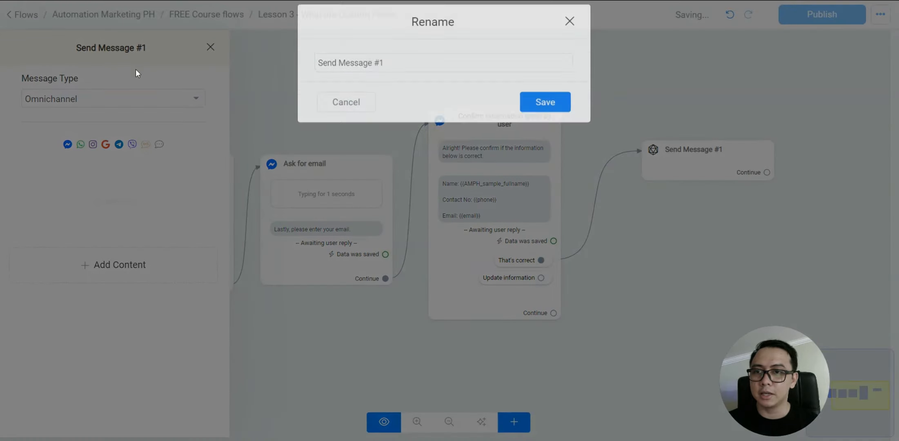
pyautogui.moveTo(400, 77); pyautogui.dragTo(241, 71)
pyautogui.write('Confirm')
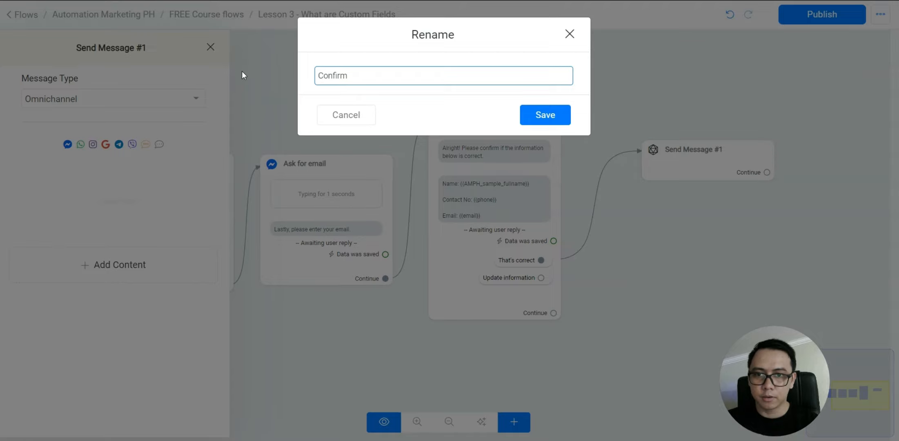
pyautogui.write(' ation message')
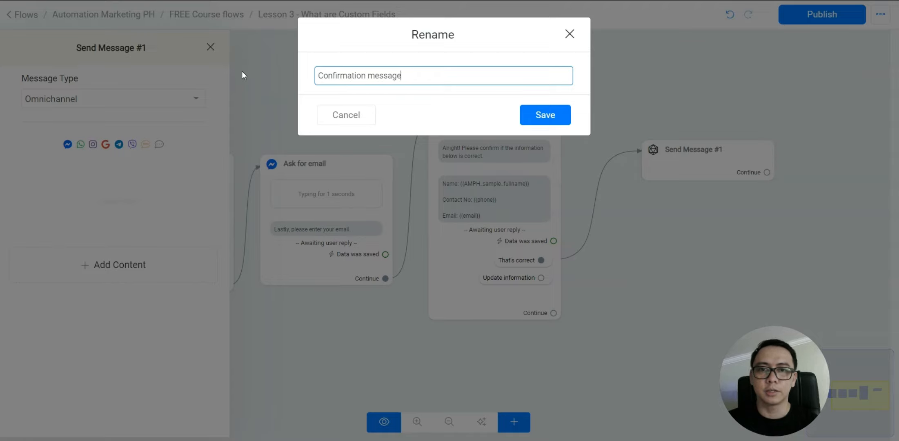
pyautogui.click(527, 114)
pyautogui.click(110, 100)
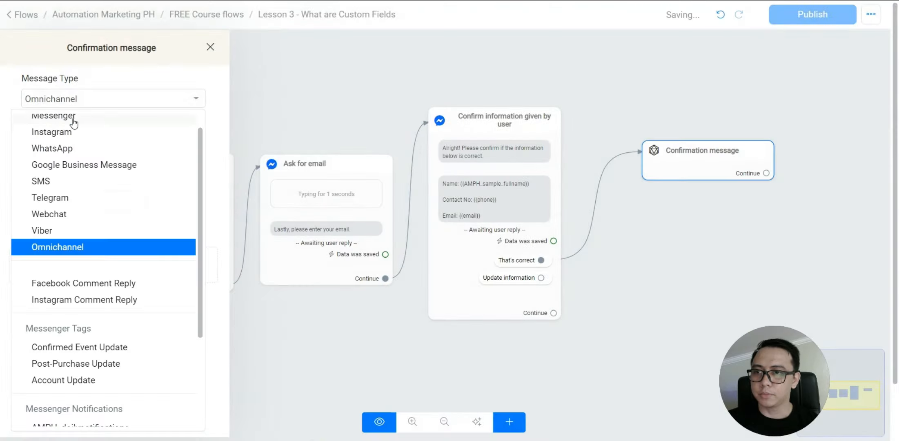
pyautogui.click(73, 123)
# Add the text 'Thank you for that!' with a smiley emoji, then view the whole flow
pyautogui.click(123, 242)
pyautogui.click(41, 195)
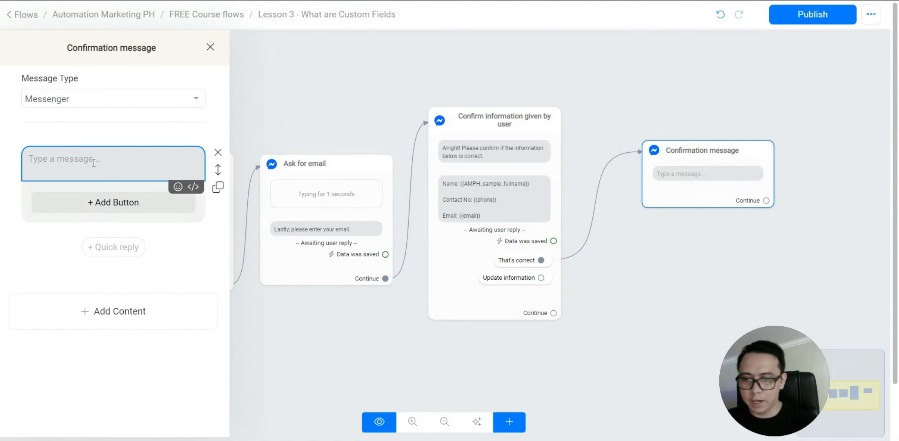
pyautogui.write('Thank you for your')
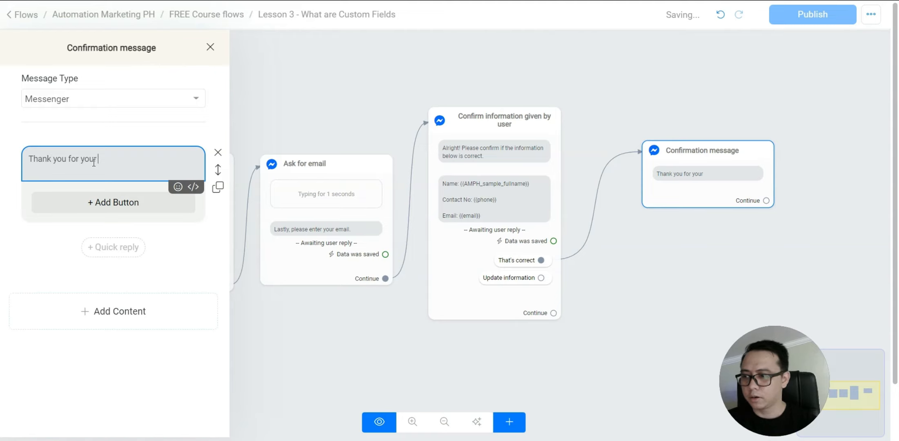
pyautogui.write(' in')
pyautogui.press('BackSpace')
pyautogui.press('BackSpace')
pyautogui.press('BackSpace')
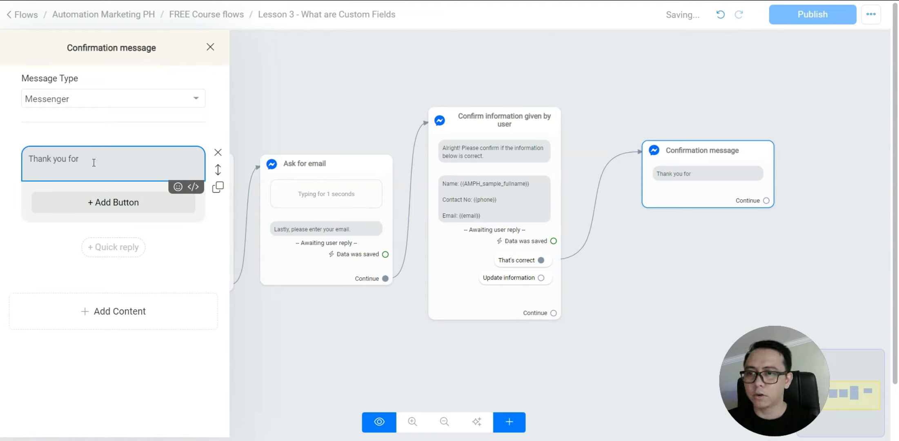
pyautogui.write('t')
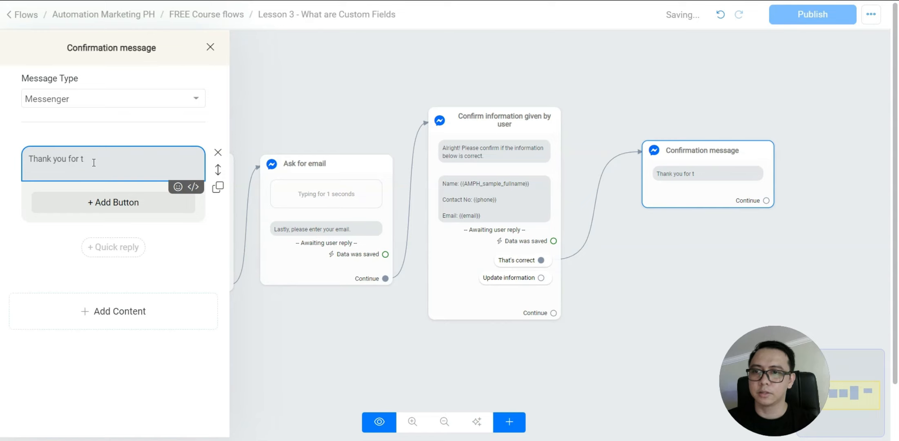
pyautogui.write('ahat!')
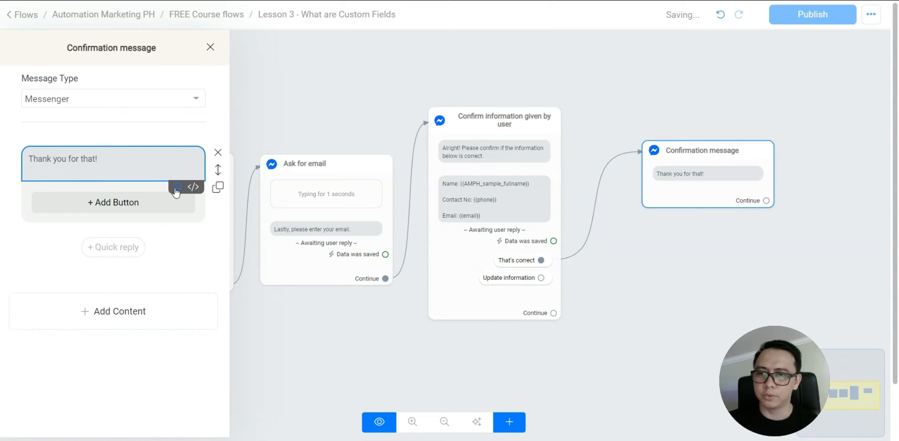
pyautogui.click(177, 188)
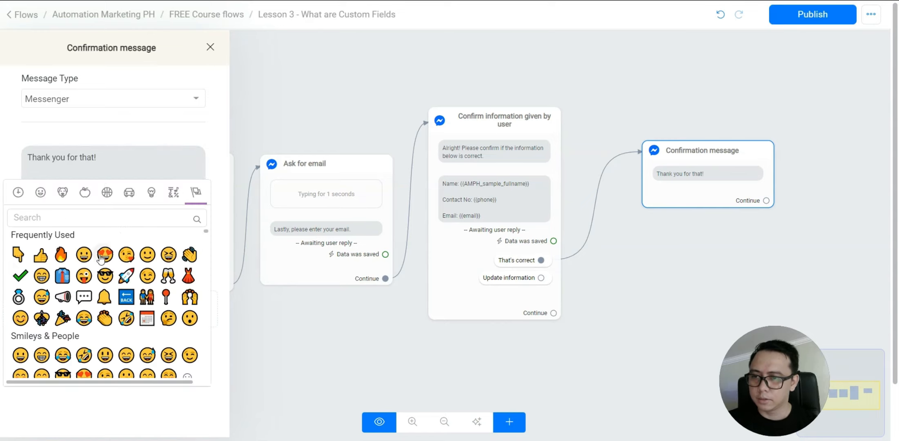
pyautogui.click(148, 254)
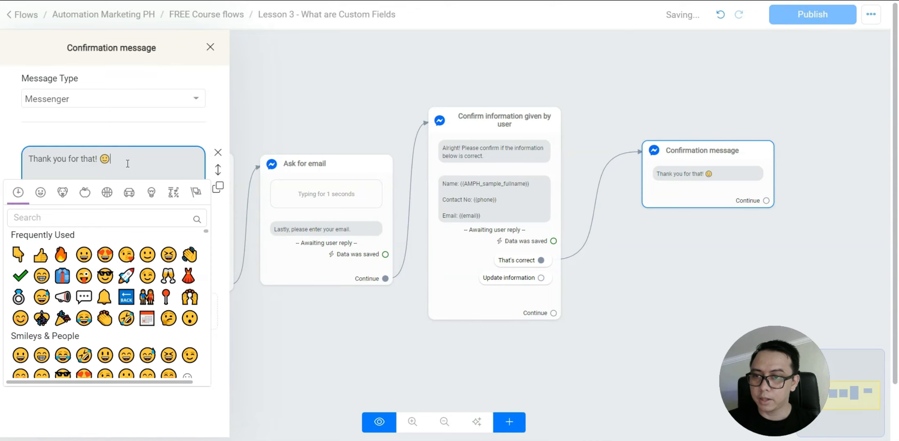
pyautogui.click(439, 384)
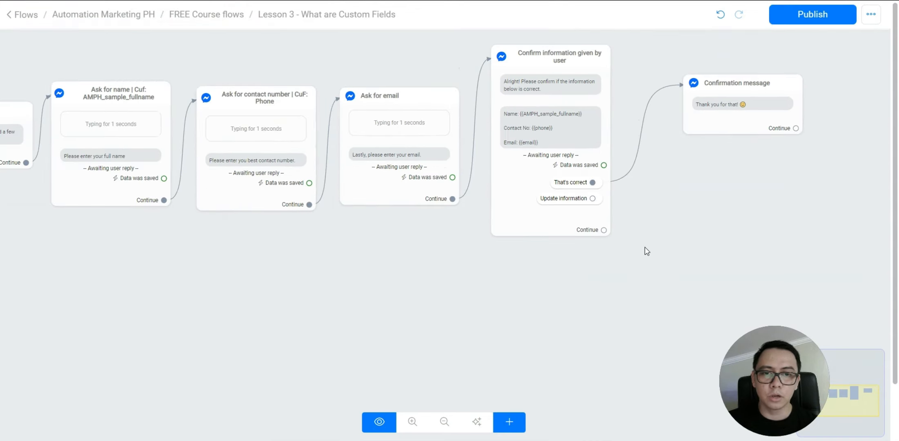
pyautogui.click(585, 213)
pyautogui.click(542, 277)
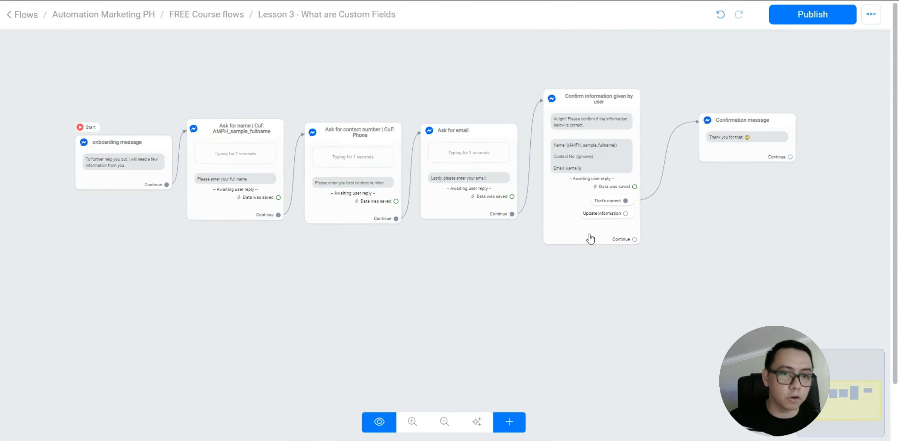
# Link the Update information choice back to the Ask for name node and publish the flow
pyautogui.moveTo(625, 214); pyautogui.dragTo(207, 126)
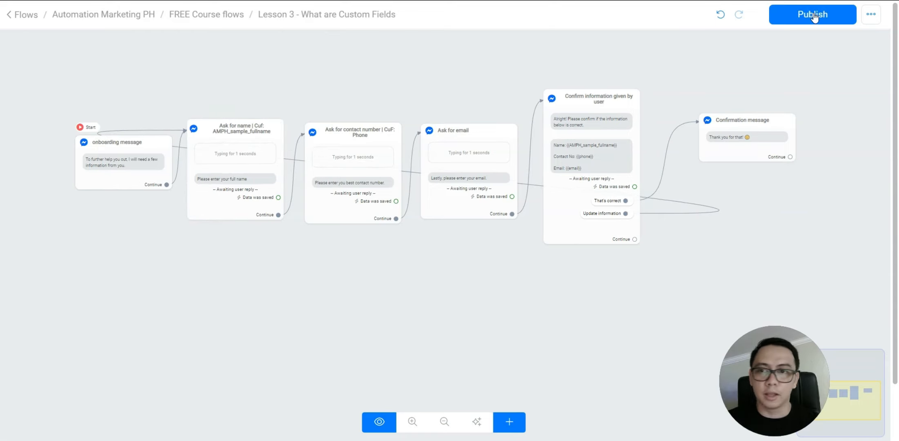
pyautogui.click(810, 17)
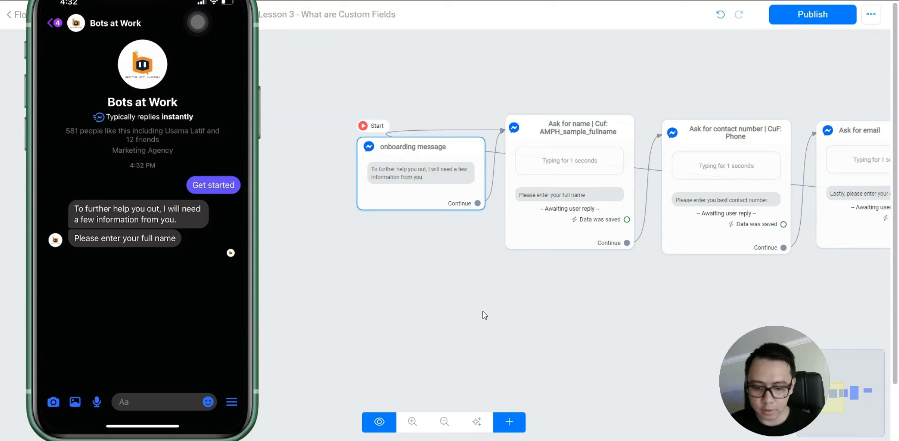
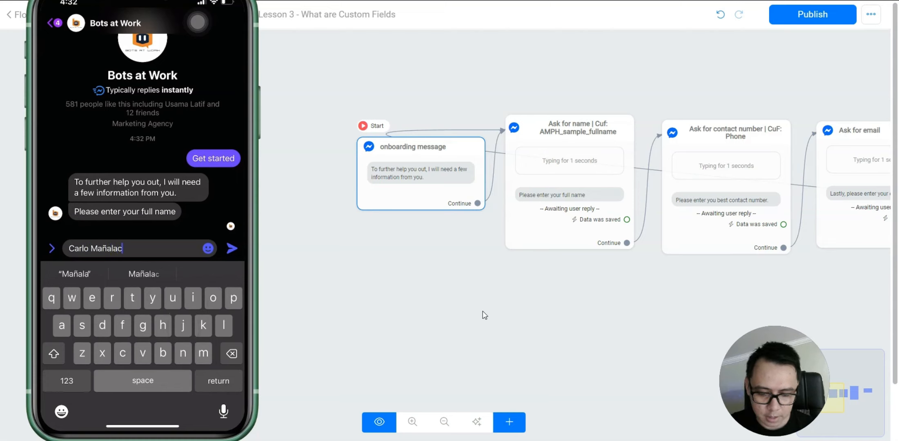
# Send the user's full name in reply to the bot's name question
pyautogui.press('Return')
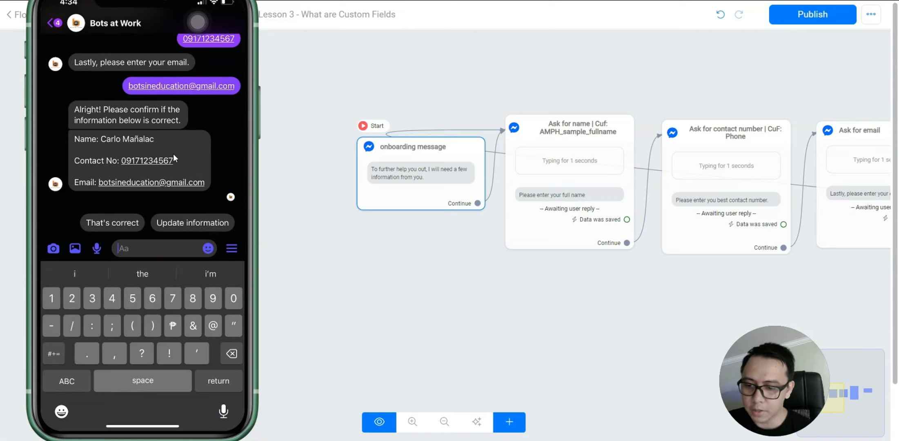
# Scroll through the Messenger test chat to review the bot's confirmation summary of name, number and email
pyautogui.scroll(2, 173, 154)
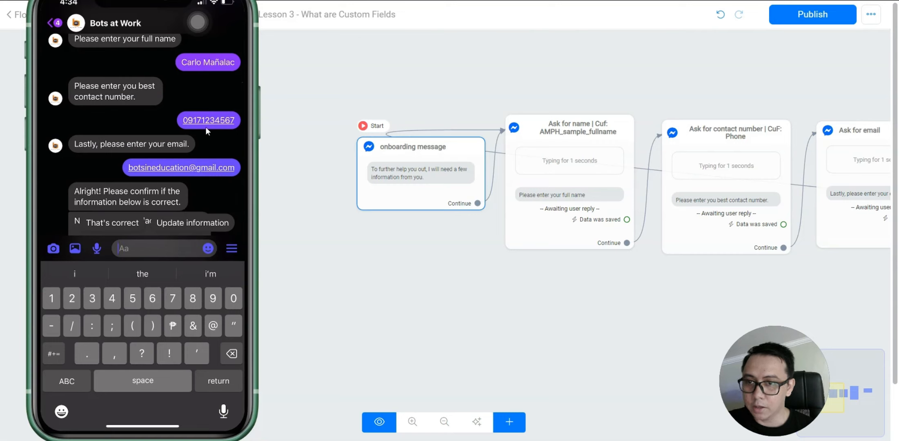
pyautogui.scroll(-1, 206, 130)
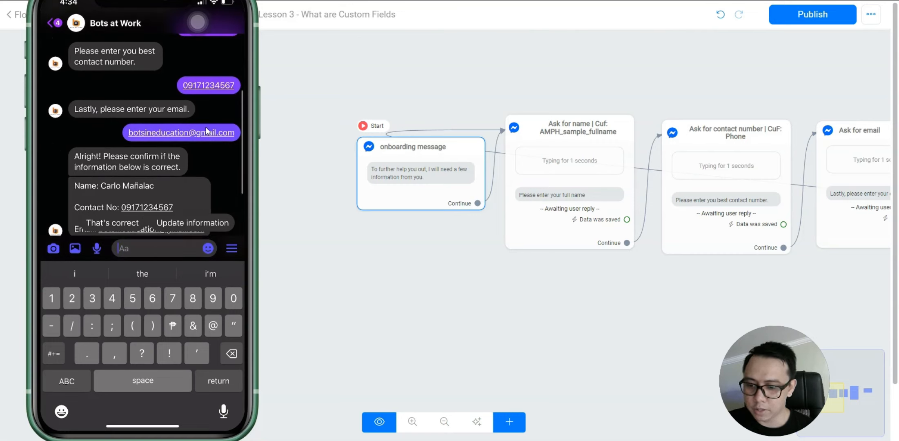
pyautogui.scroll(-1, 205, 129)
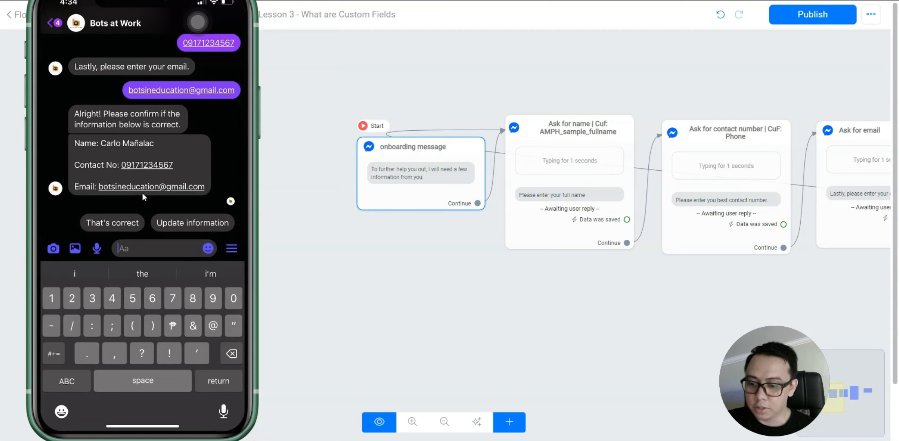
pyautogui.scroll(-1, 142, 192)
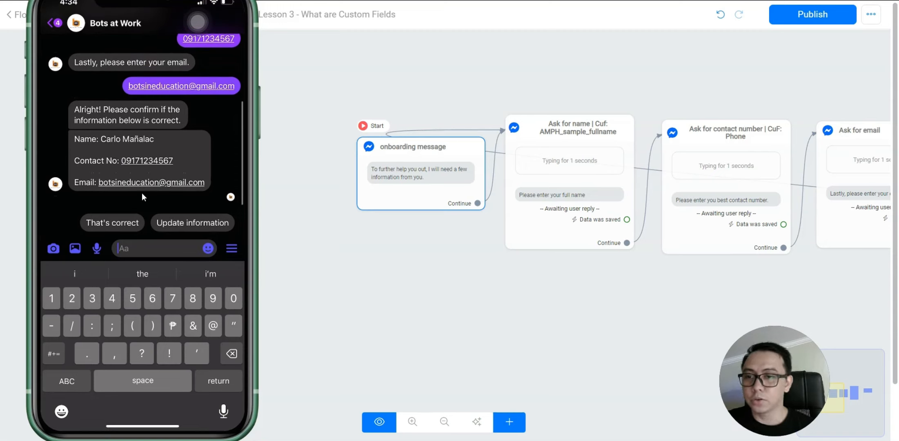